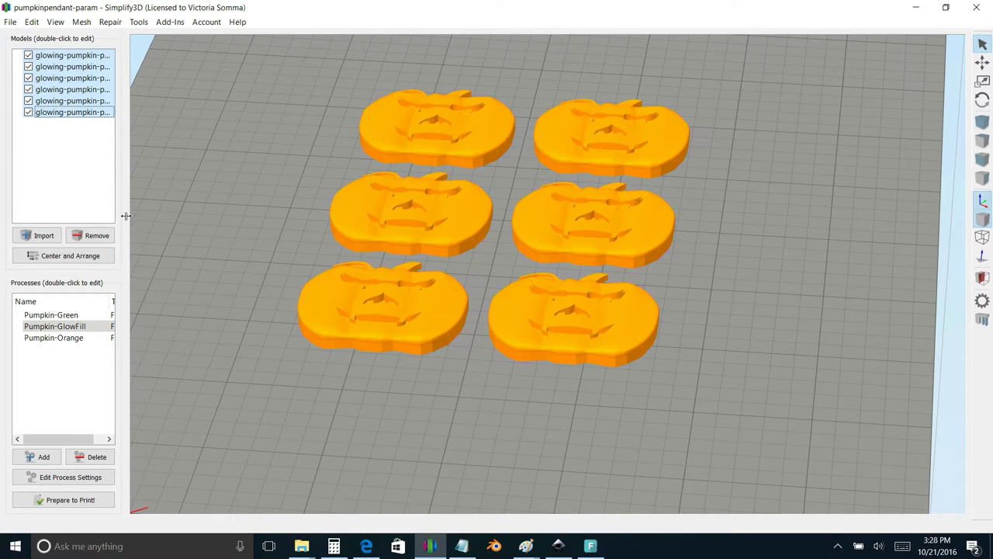
Widen the processes panel and check that Pumpkin-Green stops printing at 1.50 mm
{"action": "left_click_drag", "start_coordinate": [125, 215], "coordinate": [203, 218]}
{"action": "left_click", "coordinate": [58, 316]}
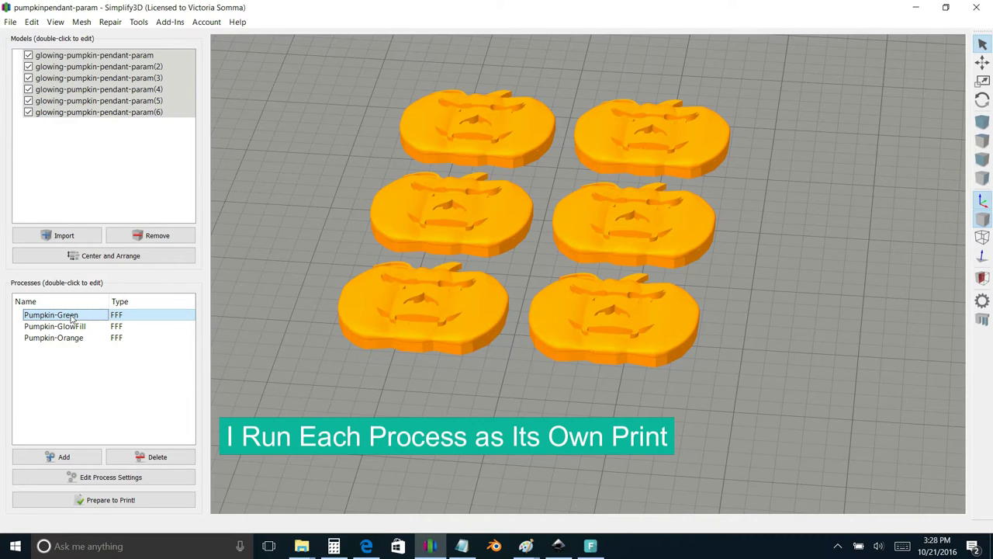
{"action": "double_click", "coordinate": [86, 317]}
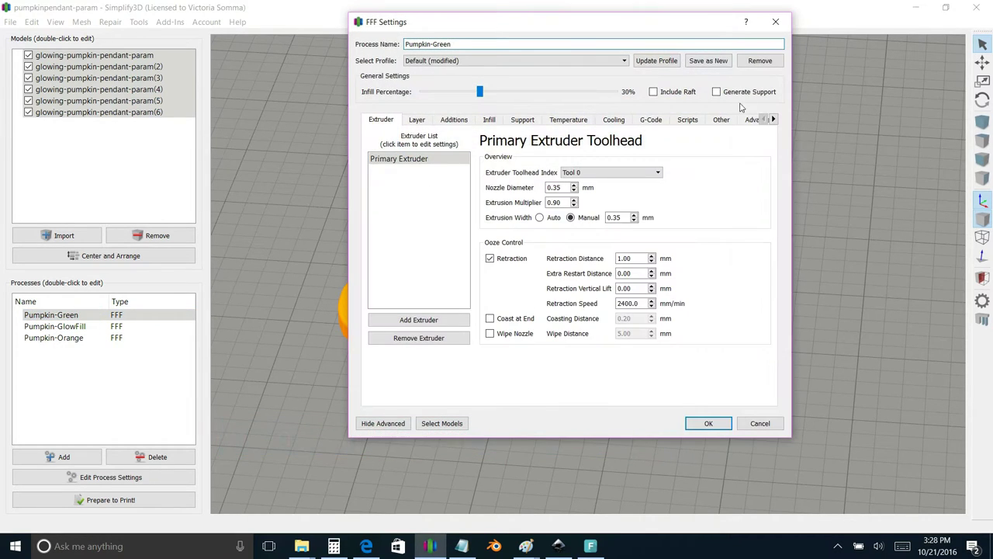
{"action": "left_click", "coordinate": [749, 120]}
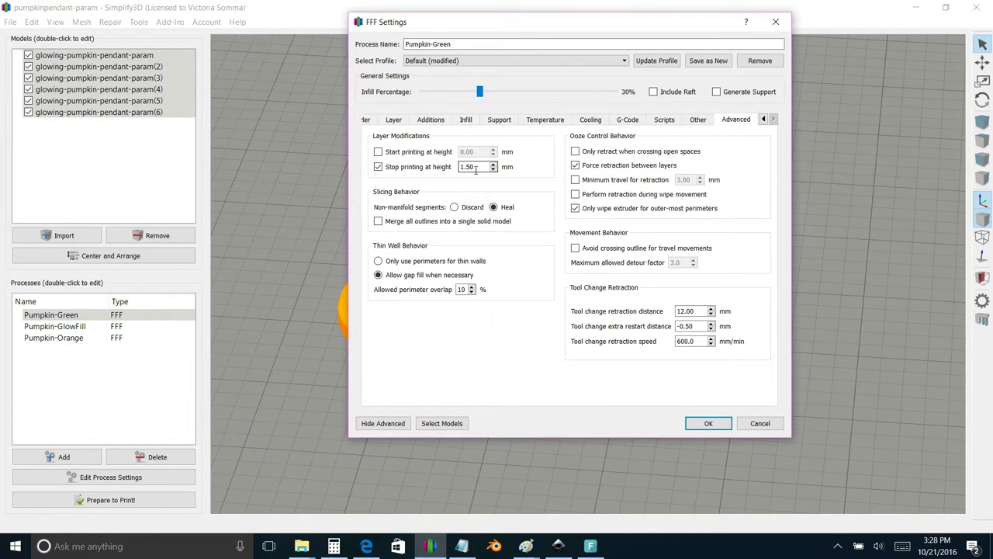
{"action": "left_click_drag", "start_coordinate": [478, 169], "coordinate": [450, 165]}
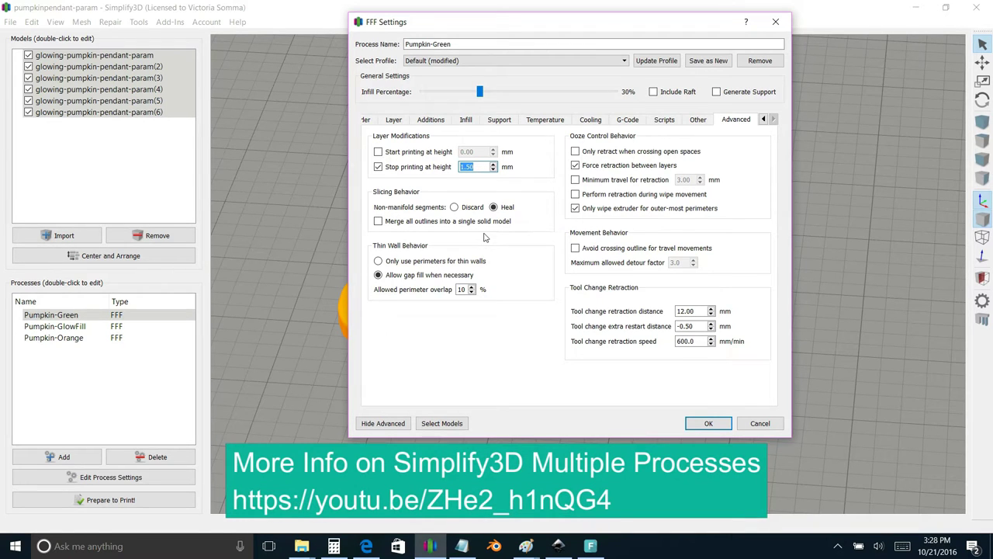
{"action": "left_click", "coordinate": [708, 423]}
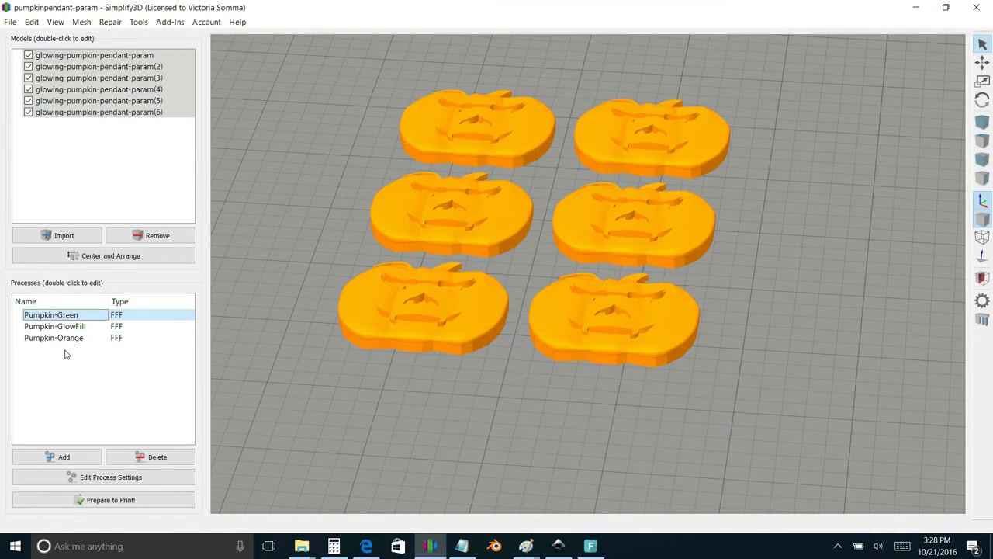
Check that Pumpkin-GlowFill prints only between 1.50 and 2.50 mm layer heights
{"action": "left_click", "coordinate": [68, 327]}
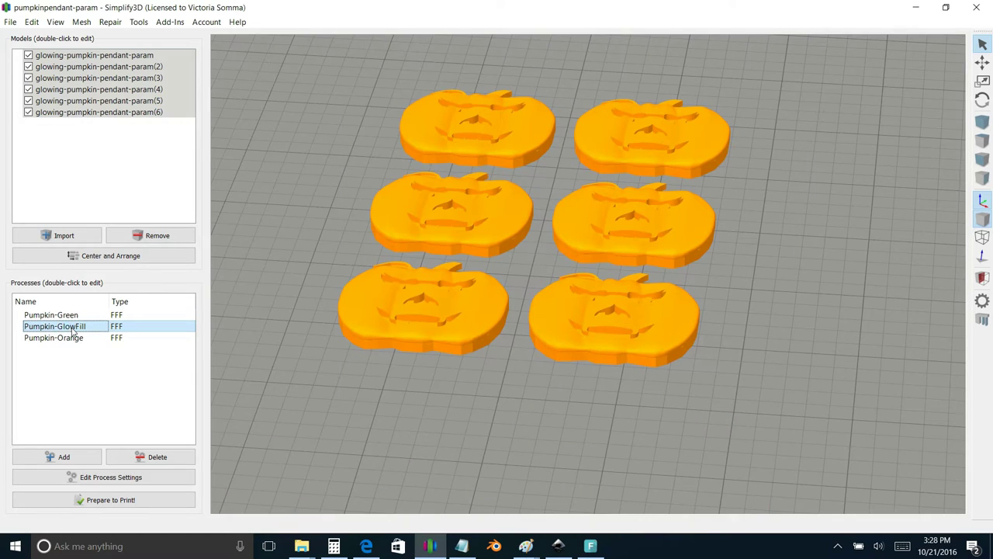
{"action": "double_click", "coordinate": [68, 327]}
{"action": "left_click", "coordinate": [741, 121]}
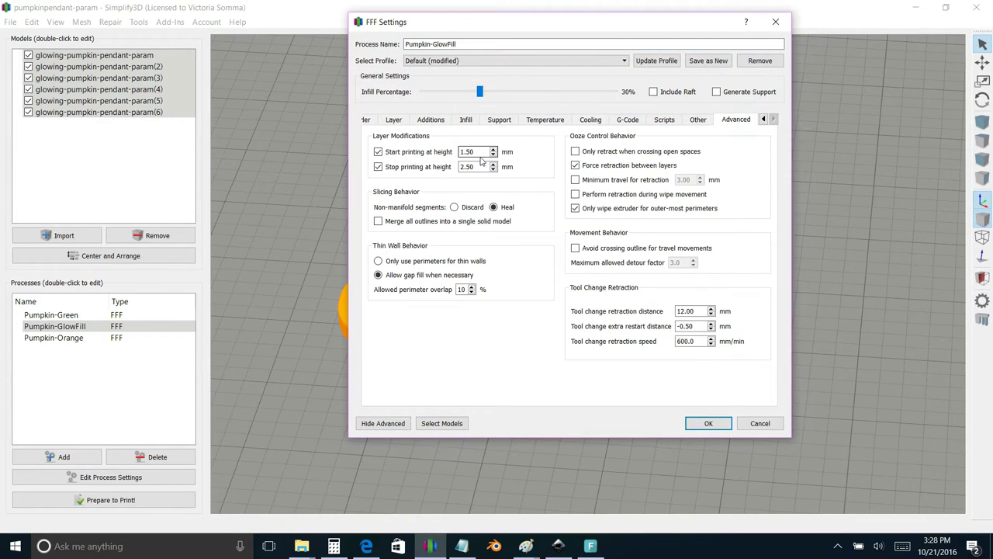
{"action": "left_click_drag", "start_coordinate": [476, 151], "coordinate": [460, 153]}
{"action": "left_click", "coordinate": [716, 427]}
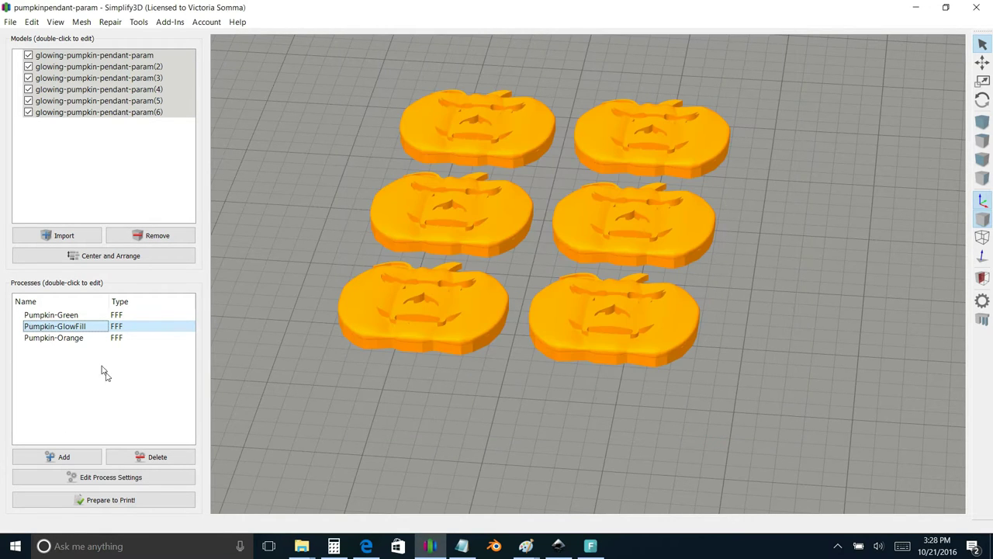
{"action": "double_click", "coordinate": [54, 338]}
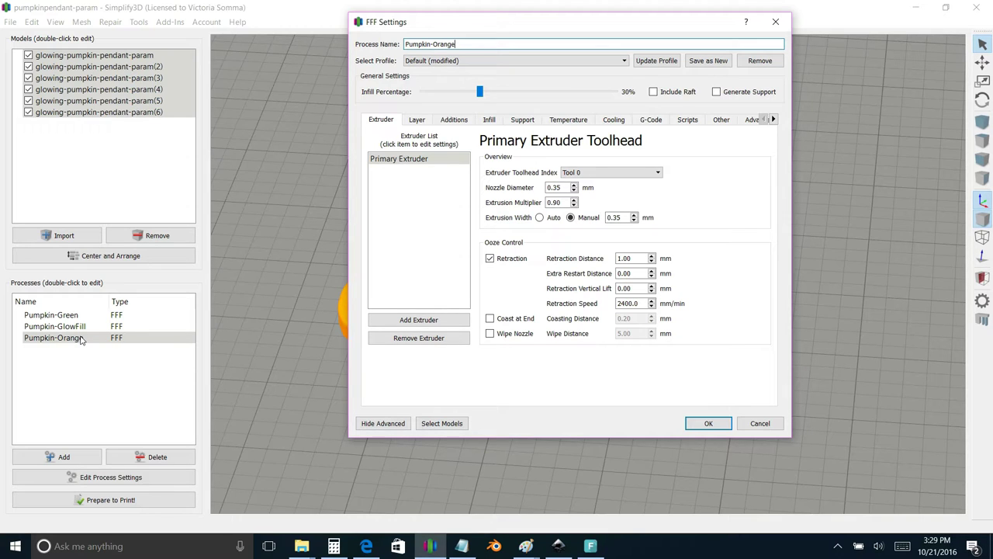
{"action": "left_click", "coordinate": [761, 423]}
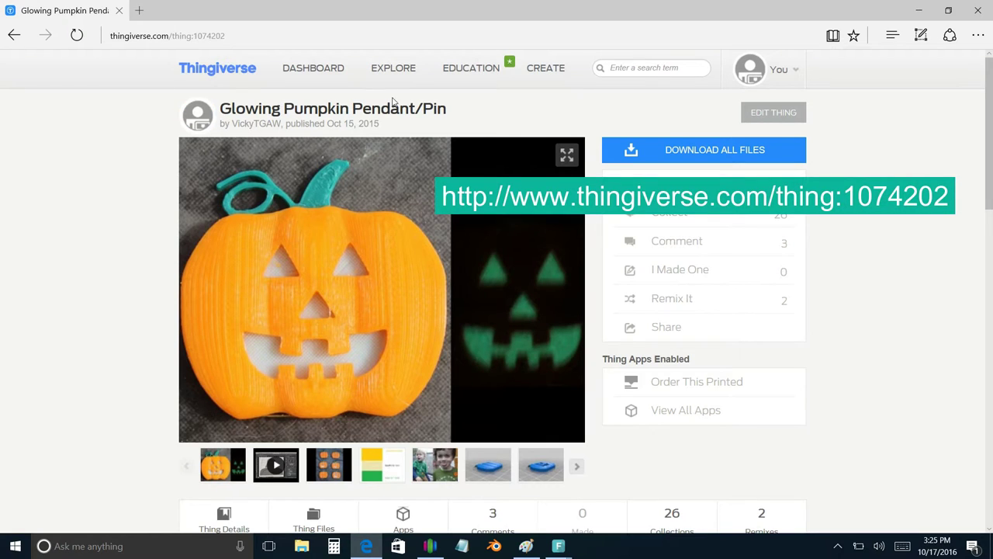
Show the Thing Files list and highlight template-glowing-pumpkin.stl at its end
{"action": "scroll", "coordinate": [395, 282], "scroll_direction": "down", "scroll_amount": 3}
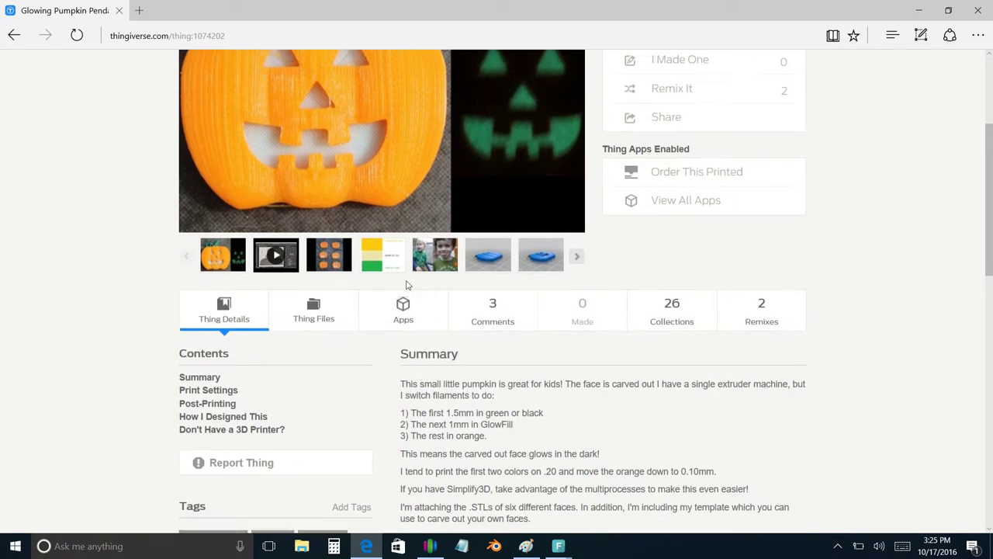
{"action": "left_click", "coordinate": [318, 308]}
{"action": "scroll", "coordinate": [310, 357], "scroll_direction": "down", "scroll_amount": 5}
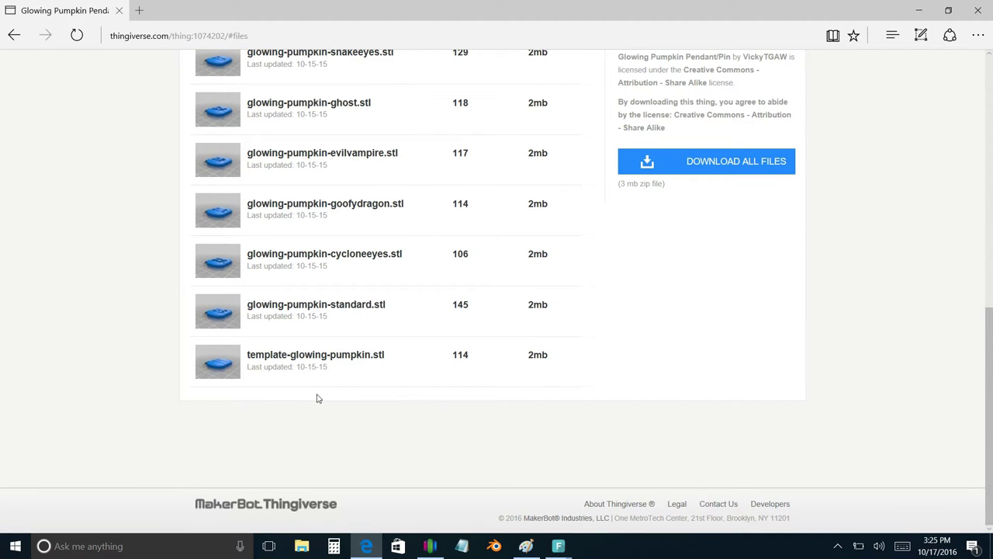
{"action": "scroll", "coordinate": [316, 398], "scroll_direction": "up", "scroll_amount": 1}
{"action": "left_click_drag", "start_coordinate": [329, 424], "coordinate": [406, 419]}
{"action": "triple_click", "coordinate": [311, 423]}
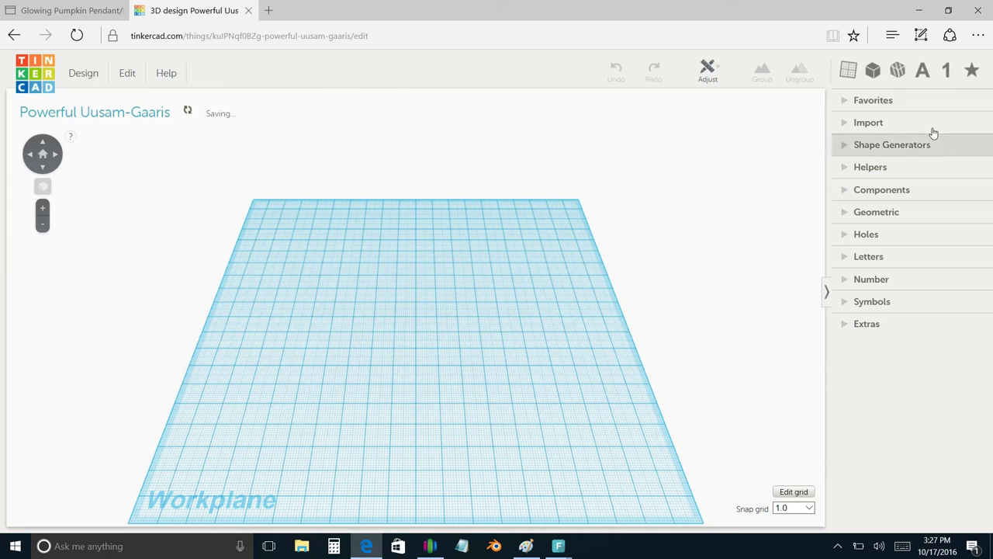
Import template-glowing-pumpkin.stl into the design at Scale 100 in mm
{"action": "left_click", "coordinate": [846, 124]}
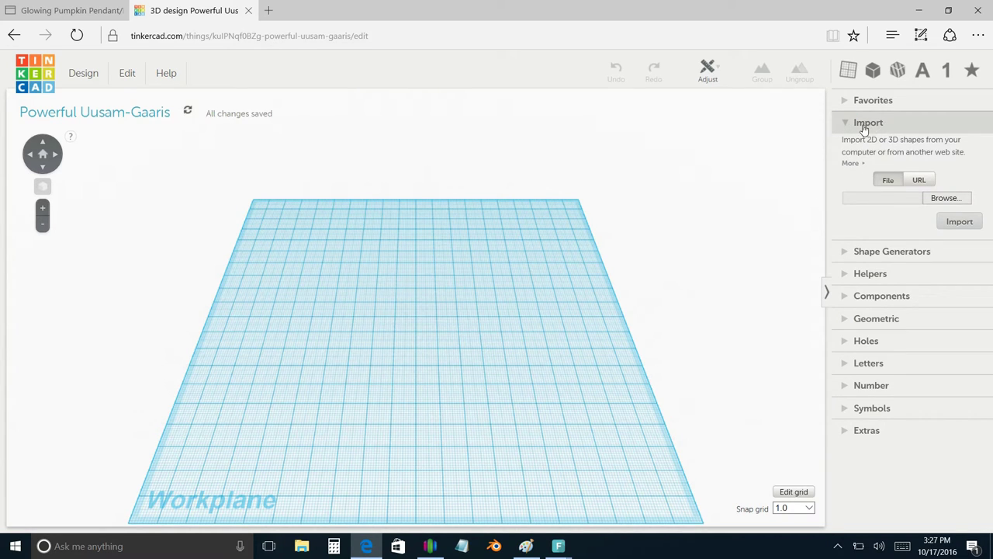
{"action": "left_click", "coordinate": [960, 200]}
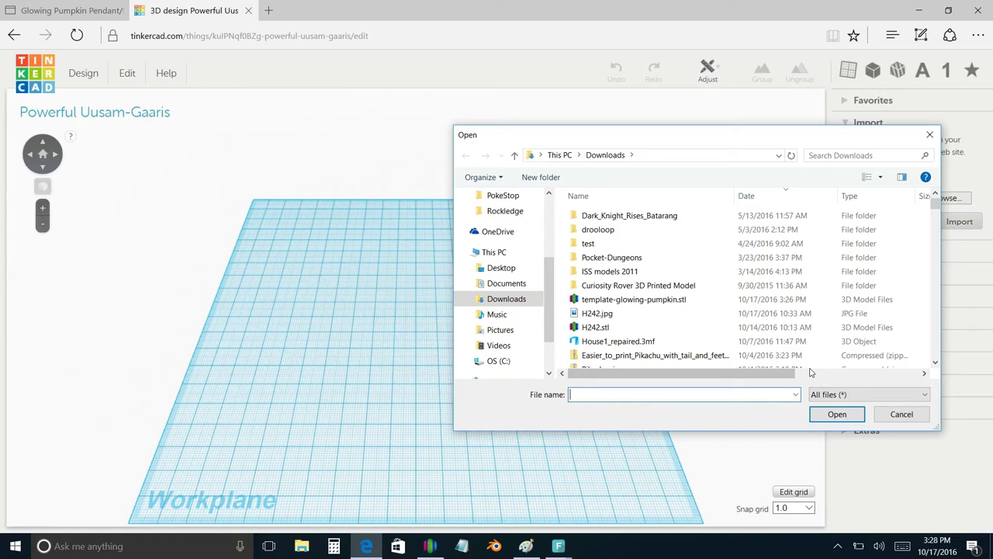
{"action": "left_click", "coordinate": [640, 300]}
{"action": "left_click", "coordinate": [835, 414]}
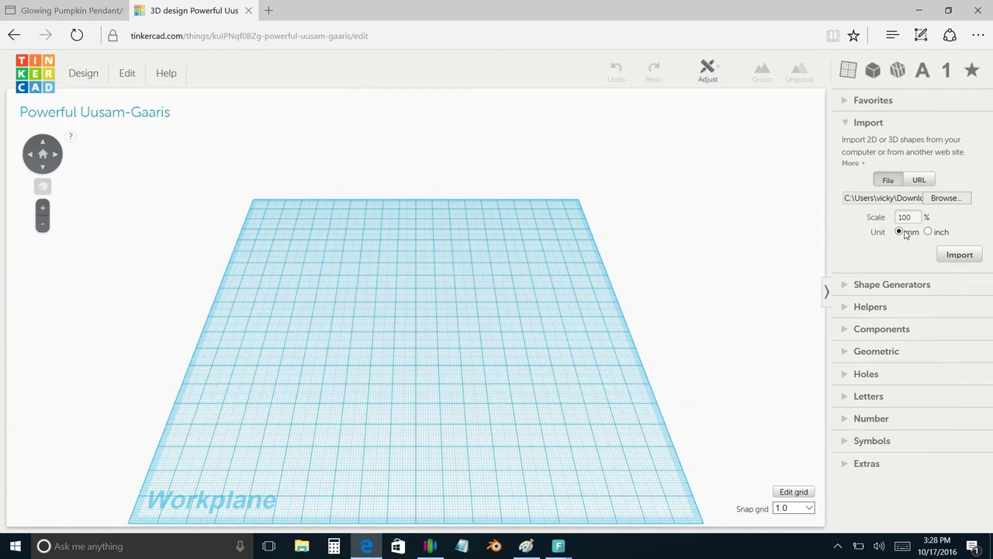
{"action": "left_click", "coordinate": [959, 254]}
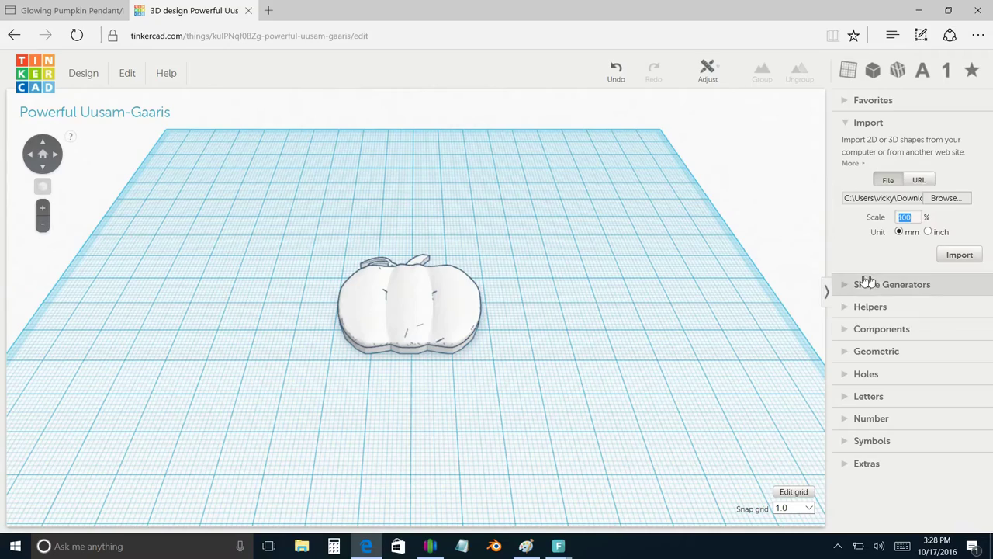
Place a Roof shape on the pumpkin, rotated into a triangle and resized to 6 × 4 mm
{"action": "left_click", "coordinate": [843, 290]}
{"action": "left_click", "coordinate": [854, 296]}
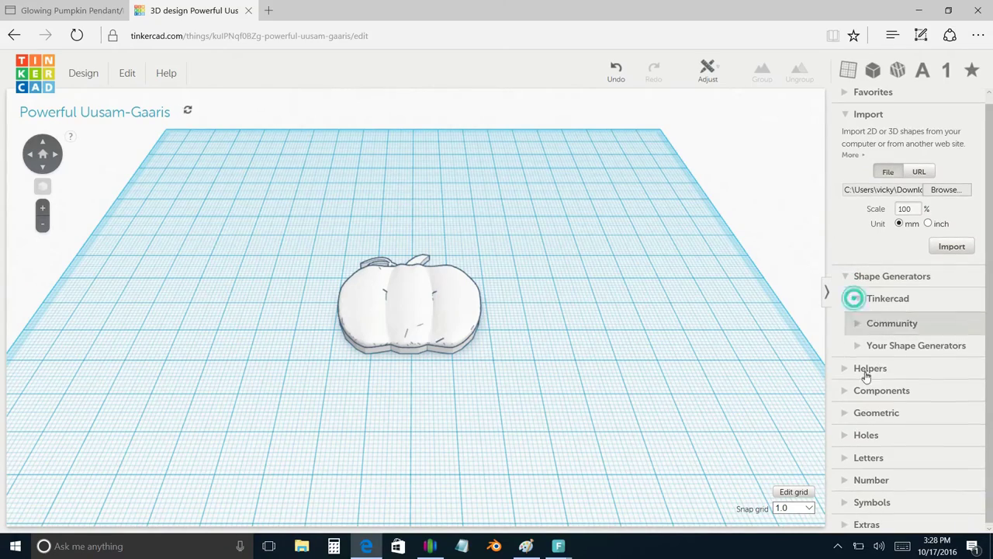
{"action": "scroll", "coordinate": [704, 337], "scroll_direction": "down", "scroll_amount": 5}
{"action": "scroll", "coordinate": [704, 337], "scroll_direction": "up", "scroll_amount": 5}
{"action": "left_click", "coordinate": [845, 412]}
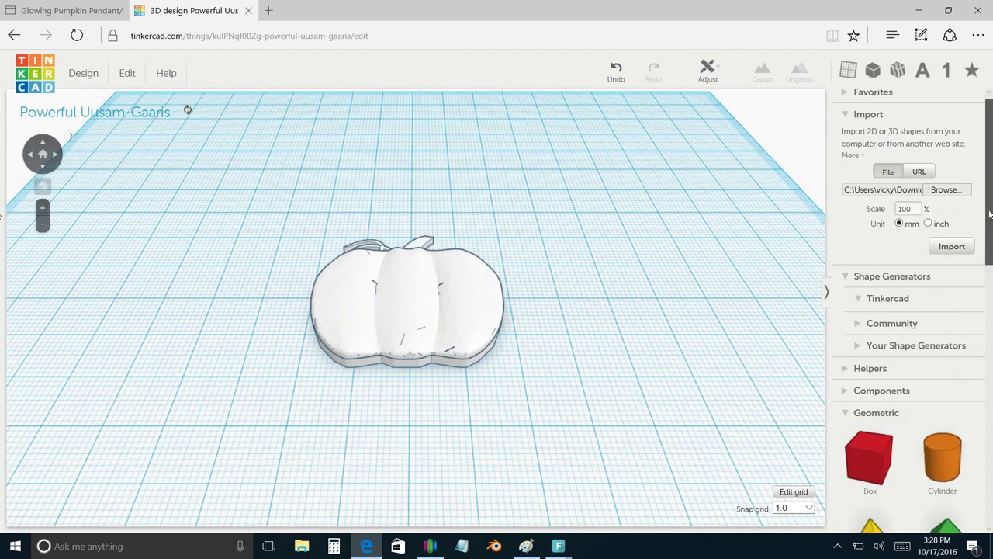
{"action": "mouse_move", "coordinate": [991, 323]}
{"action": "left_mouse_down"}
{"action": "mouse_move", "coordinate": [992, 360]}
{"action": "mouse_move", "coordinate": [992, 307]}
{"action": "left_mouse_up"}
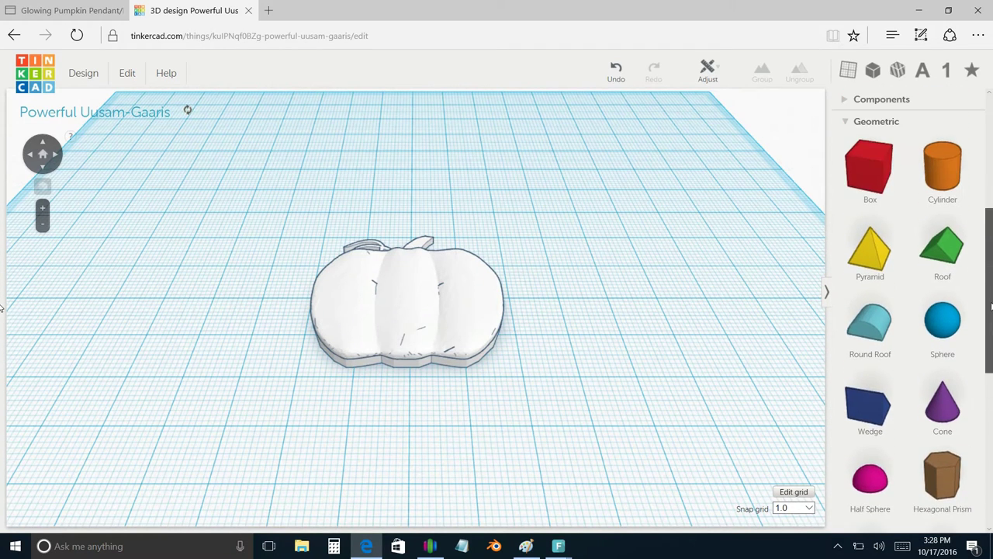
{"action": "left_click", "coordinate": [951, 248]}
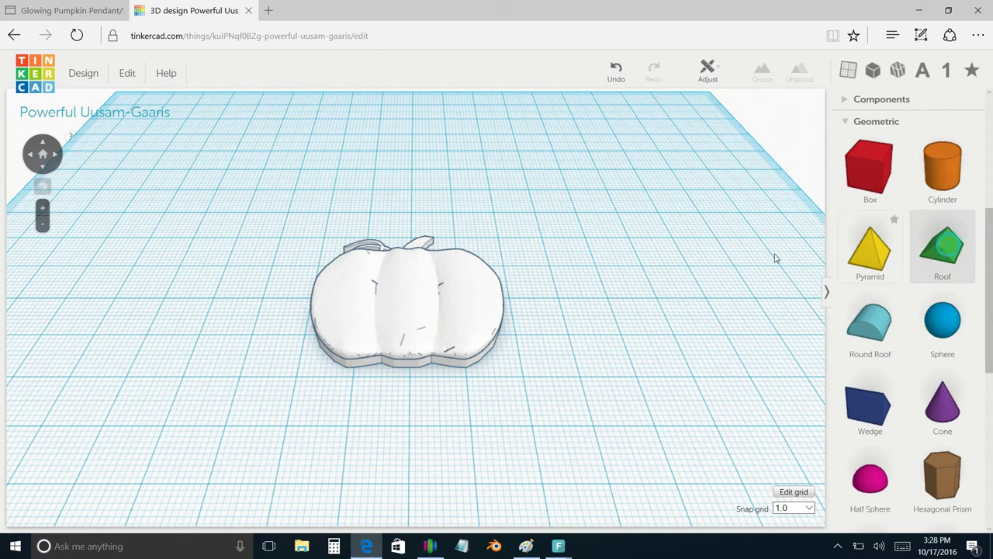
{"action": "left_click", "coordinate": [569, 269]}
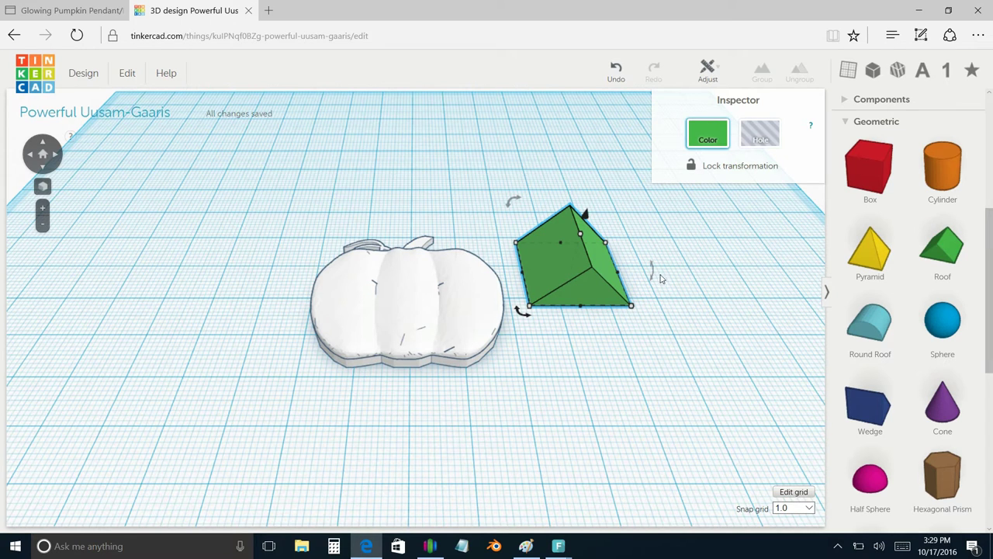
{"action": "left_click_drag", "start_coordinate": [652, 270], "coordinate": [664, 190]}
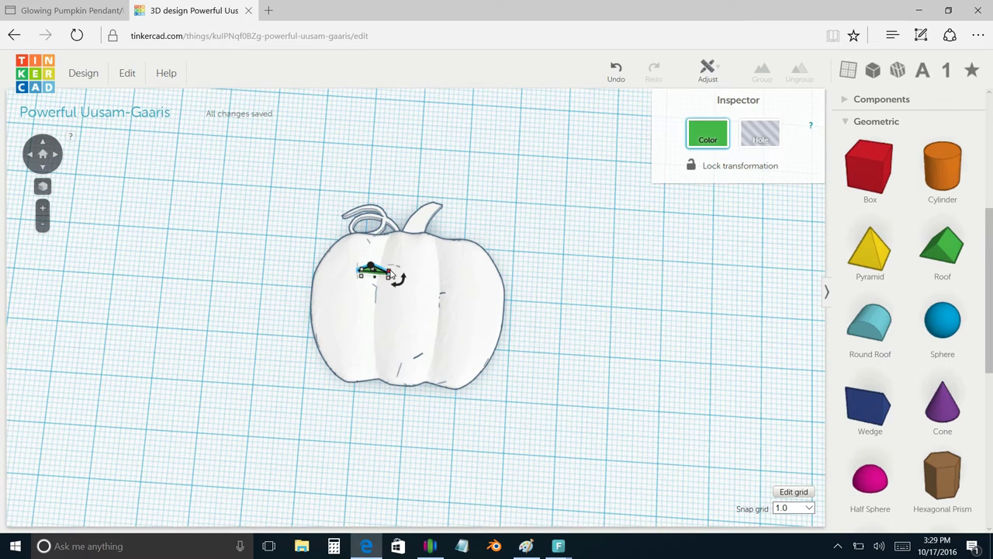
{"action": "mouse_move", "coordinate": [391, 273]}
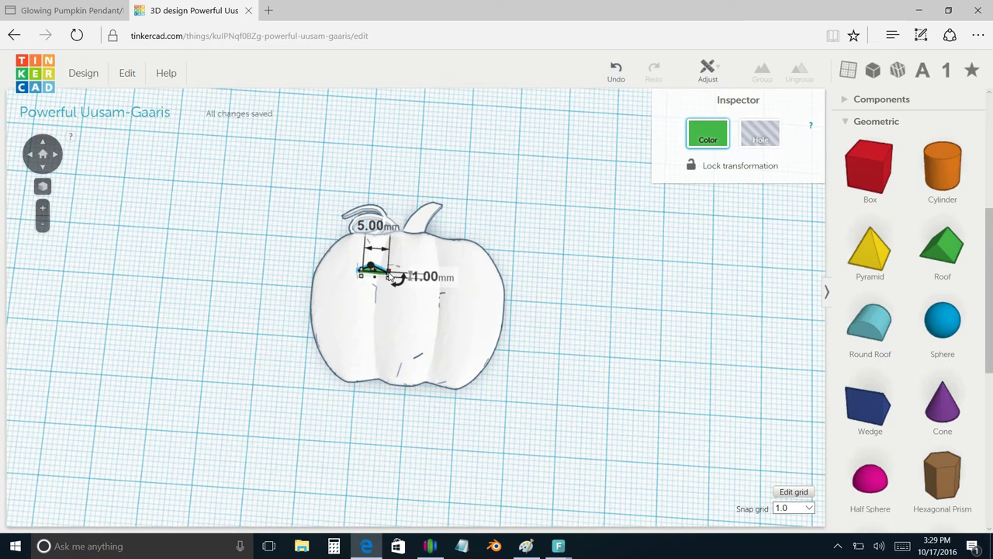
{"action": "mouse_move", "coordinate": [390, 273]}
{"action": "left_mouse_down"}
{"action": "mouse_move", "coordinate": [394, 249]}
{"action": "mouse_move", "coordinate": [382, 283]}
{"action": "left_mouse_up"}
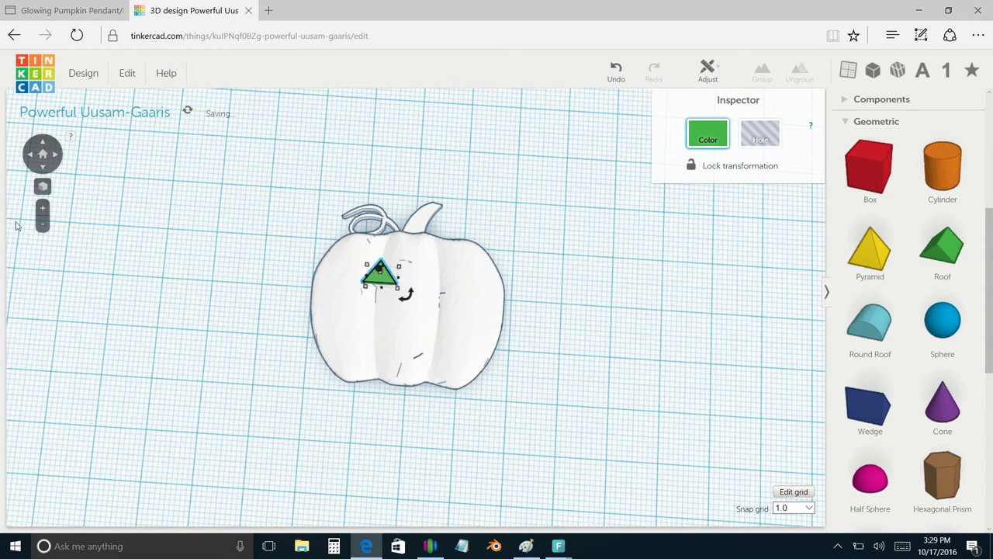
Duplicate the triangle twice to make the second eye and the nose
{"action": "left_click", "coordinate": [123, 78]}
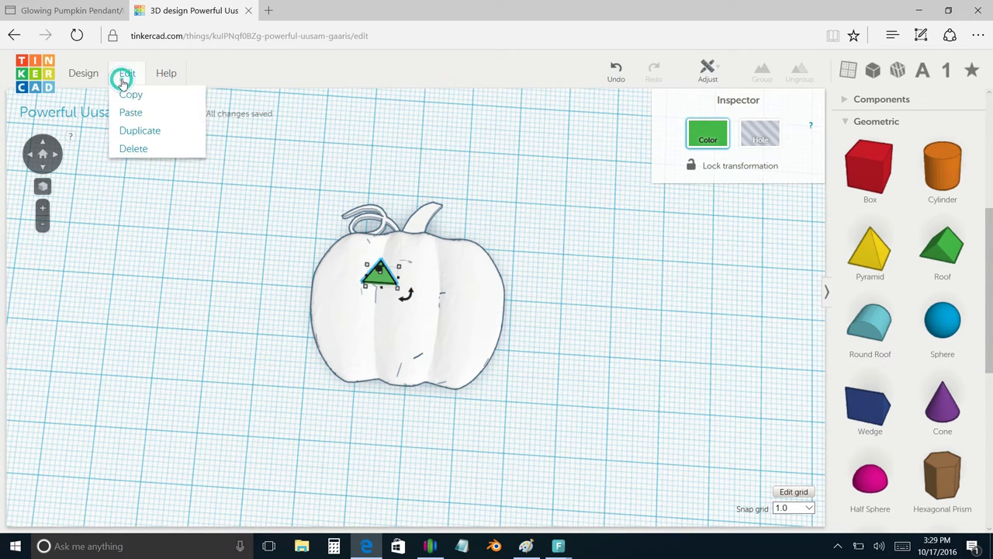
{"action": "left_click", "coordinate": [133, 132]}
{"action": "left_click_drag", "start_coordinate": [382, 282], "coordinate": [405, 326]}
{"action": "left_click", "coordinate": [126, 73]}
{"action": "left_click", "coordinate": [122, 132]}
Add a Round Roof beside the pumpkin and rotate it 90°
{"action": "left_click", "coordinate": [588, 339]}
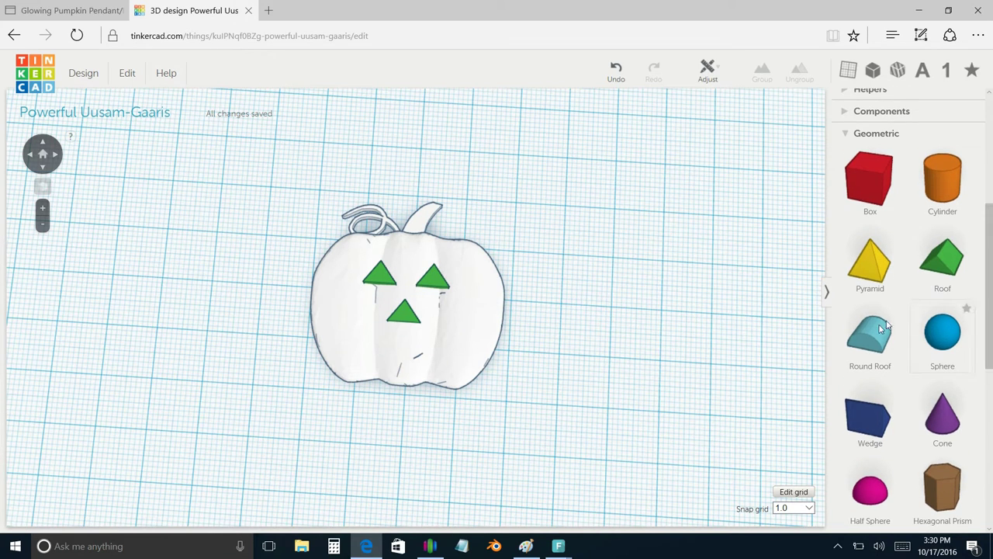
{"action": "left_click_drag", "start_coordinate": [875, 339], "coordinate": [671, 373]}
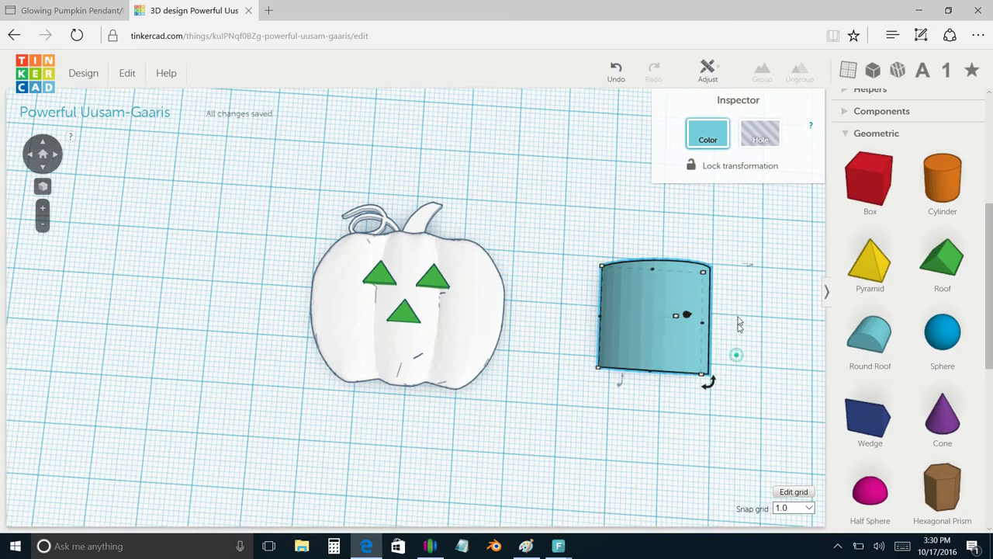
{"action": "right_click_drag", "start_coordinate": [739, 315], "coordinate": [744, 344]}
{"action": "right_click_drag", "start_coordinate": [731, 282], "coordinate": [672, 239]}
{"action": "left_click_drag", "start_coordinate": [693, 232], "coordinate": [704, 289]}
{"action": "left_click_drag", "start_coordinate": [685, 328], "coordinate": [664, 366]}
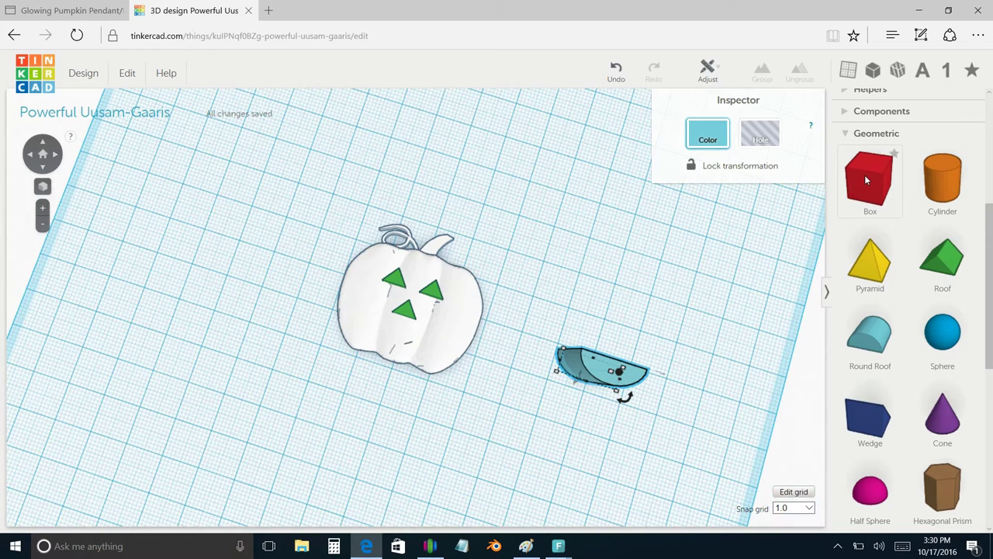
Notch two small Box holes into the round roof and select all mouth pieces
{"action": "left_click_drag", "start_coordinate": [864, 175], "coordinate": [660, 329]}
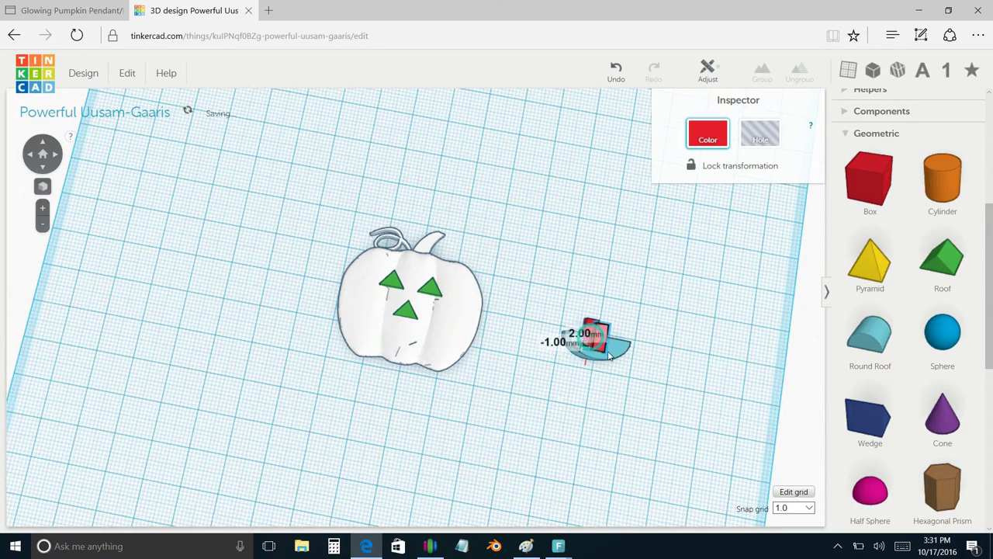
{"action": "left_click_drag", "start_coordinate": [602, 359], "coordinate": [605, 368]}
{"action": "scroll", "coordinate": [606, 368], "scroll_direction": "up", "scroll_amount": 3}
{"action": "left_click", "coordinate": [760, 133]}
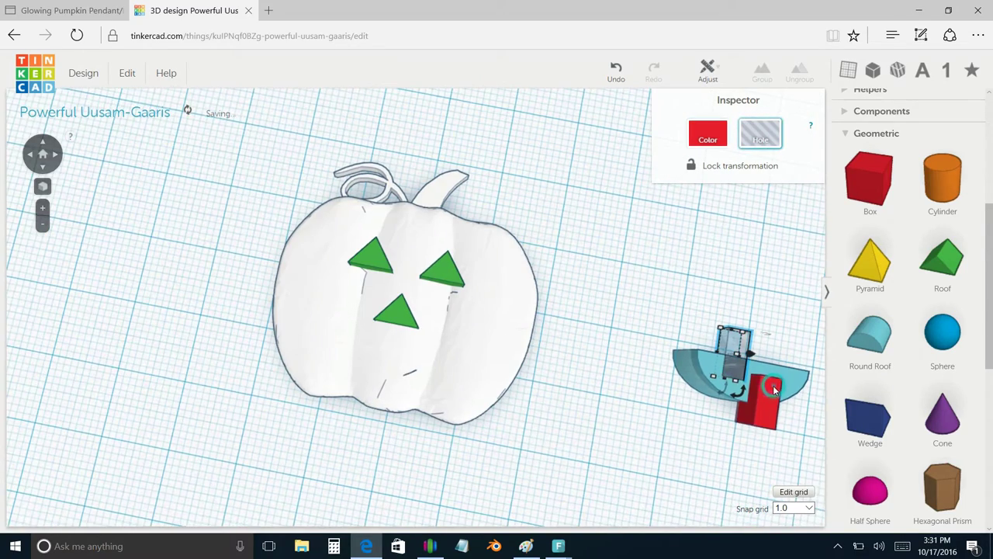
{"action": "left_click", "coordinate": [774, 390]}
{"action": "left_click", "coordinate": [767, 136]}
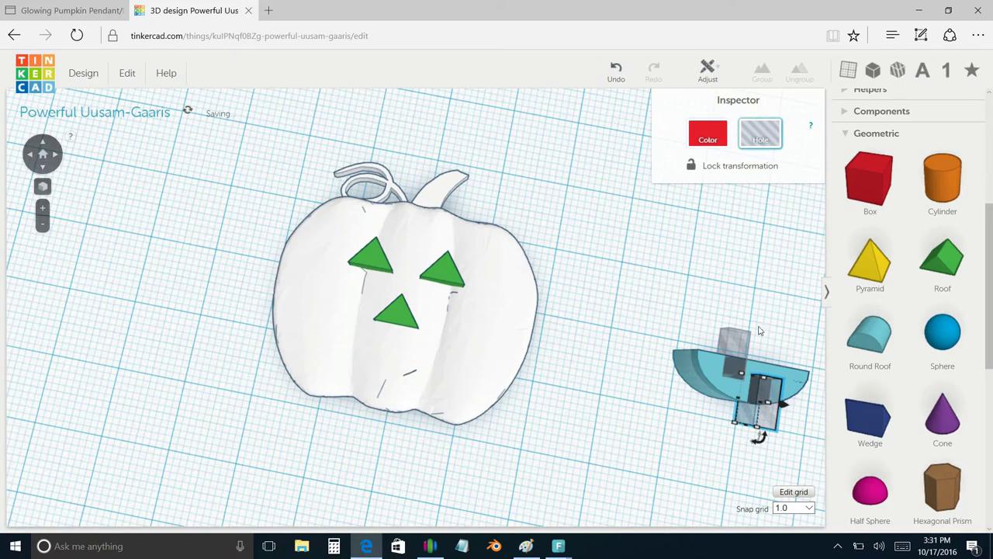
{"action": "scroll", "coordinate": [667, 419], "scroll_direction": "down", "scroll_amount": 3}
{"action": "left_click", "coordinate": [665, 397]}
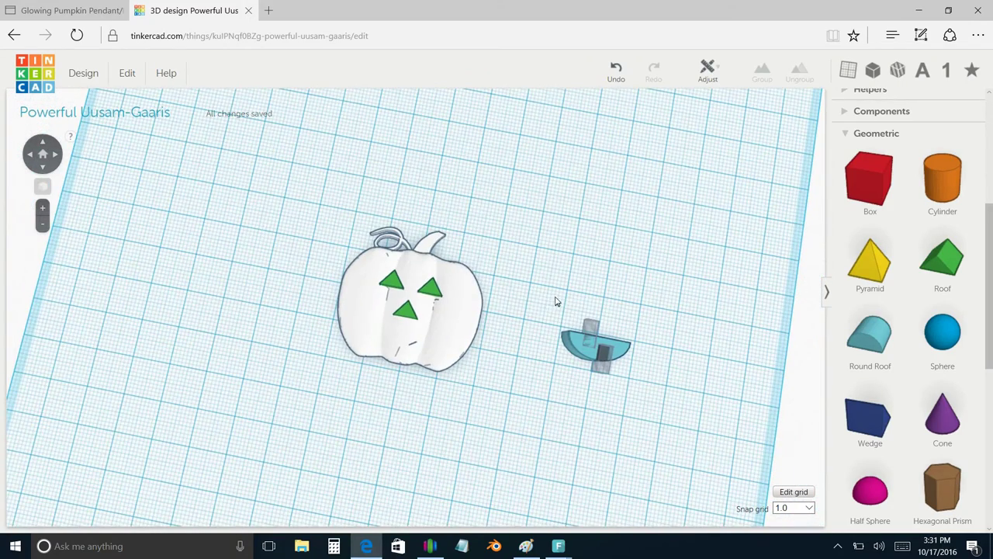
{"action": "left_click_drag", "start_coordinate": [651, 400], "coordinate": [650, 399]}
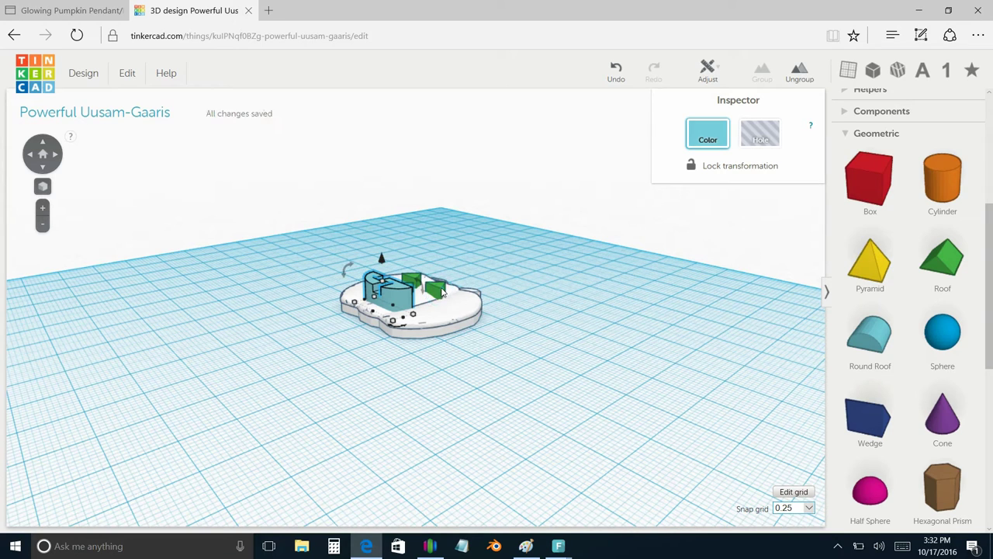
Switch the right eye, left eye, nose and mouth to Hole
{"action": "left_click", "coordinate": [440, 290]}
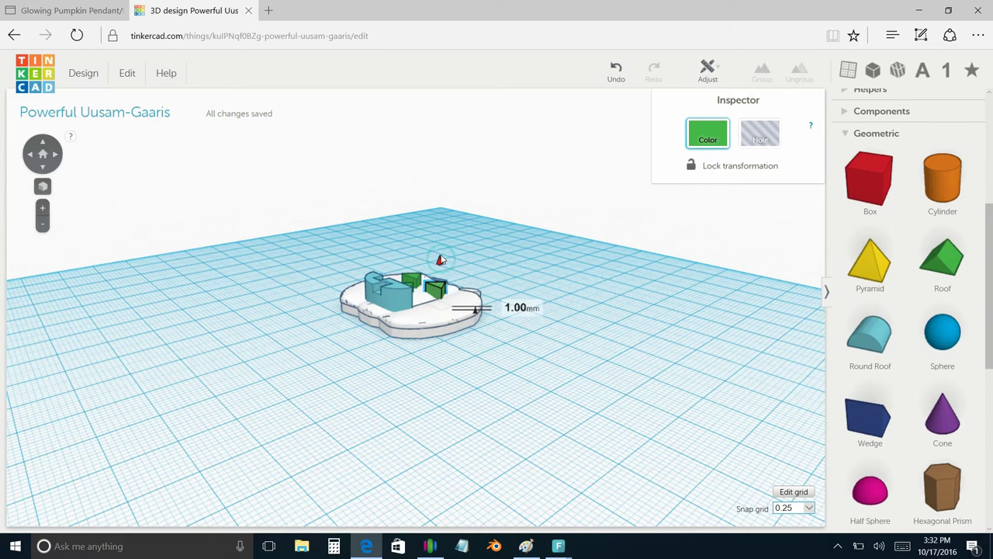
{"action": "left_click_drag", "start_coordinate": [440, 257], "coordinate": [441, 249]}
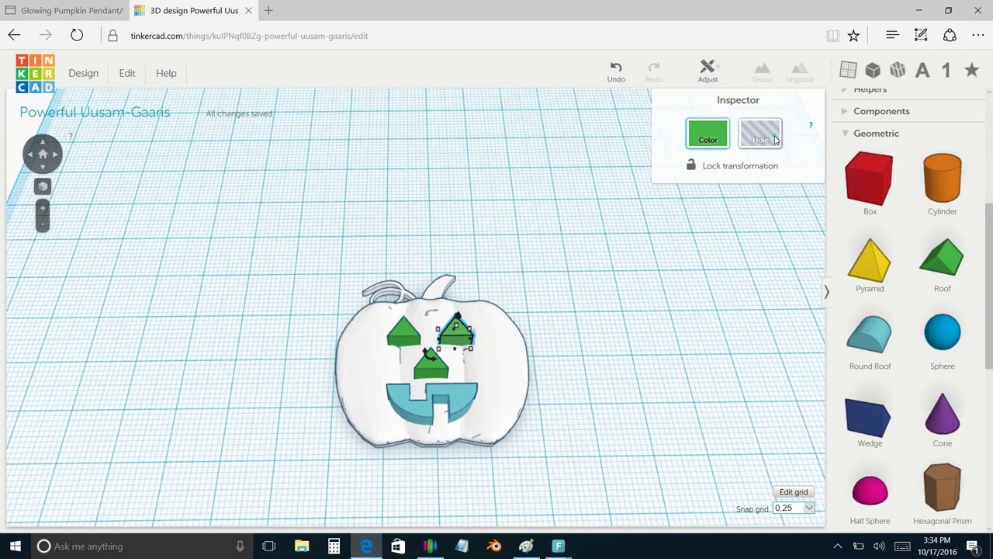
{"action": "left_click", "coordinate": [772, 136]}
{"action": "left_click", "coordinate": [402, 340]}
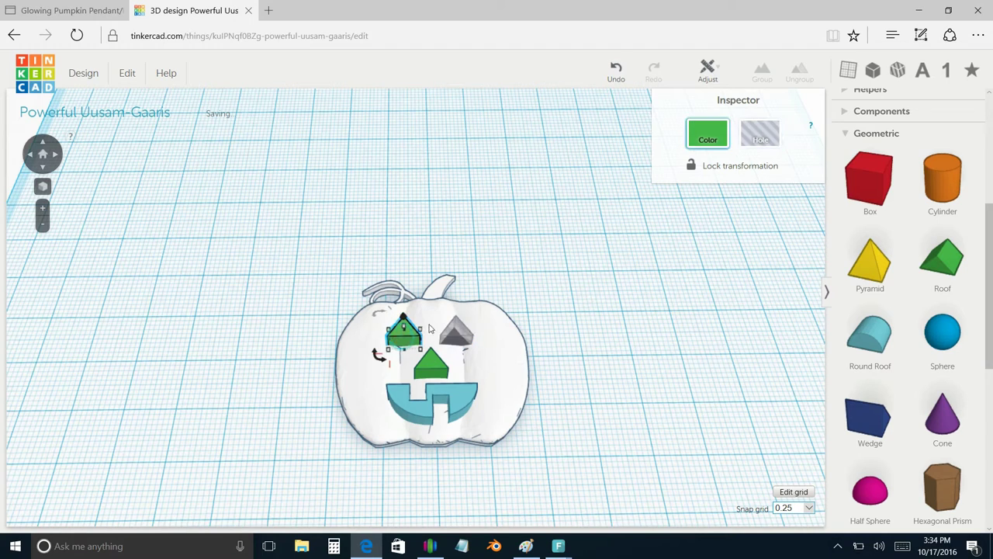
{"action": "left_click", "coordinate": [757, 135]}
{"action": "left_click", "coordinate": [437, 372]}
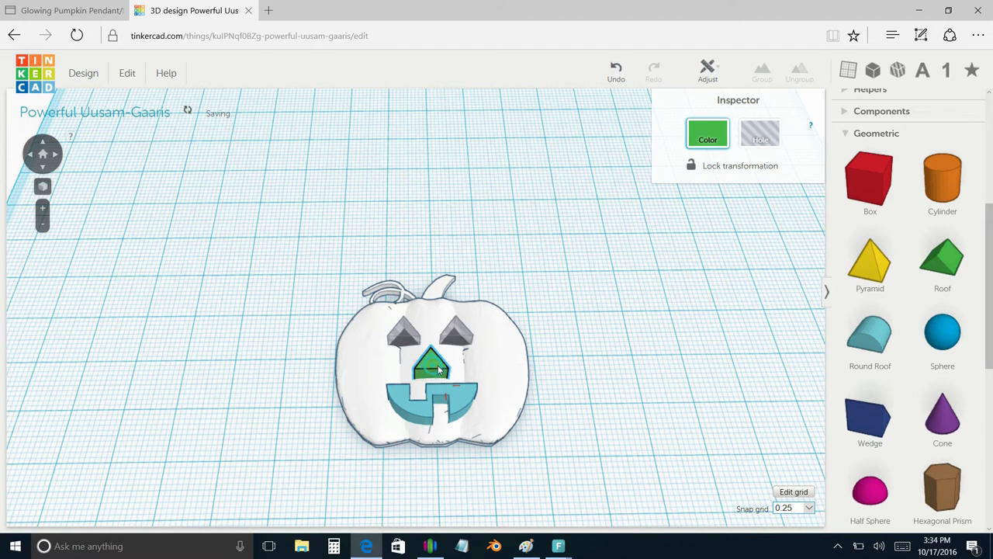
{"action": "left_click", "coordinate": [760, 139]}
{"action": "left_click", "coordinate": [464, 396]}
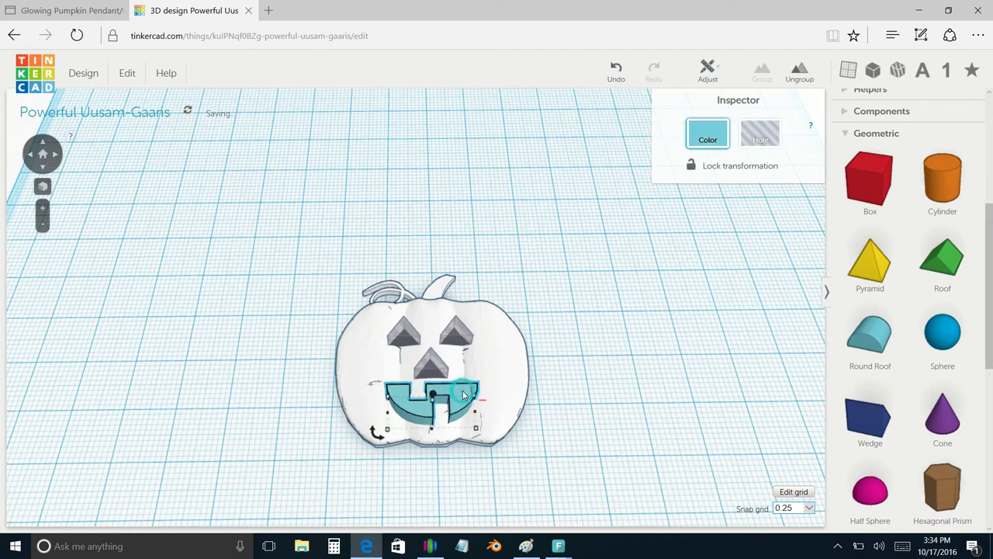
{"action": "left_click", "coordinate": [764, 135]}
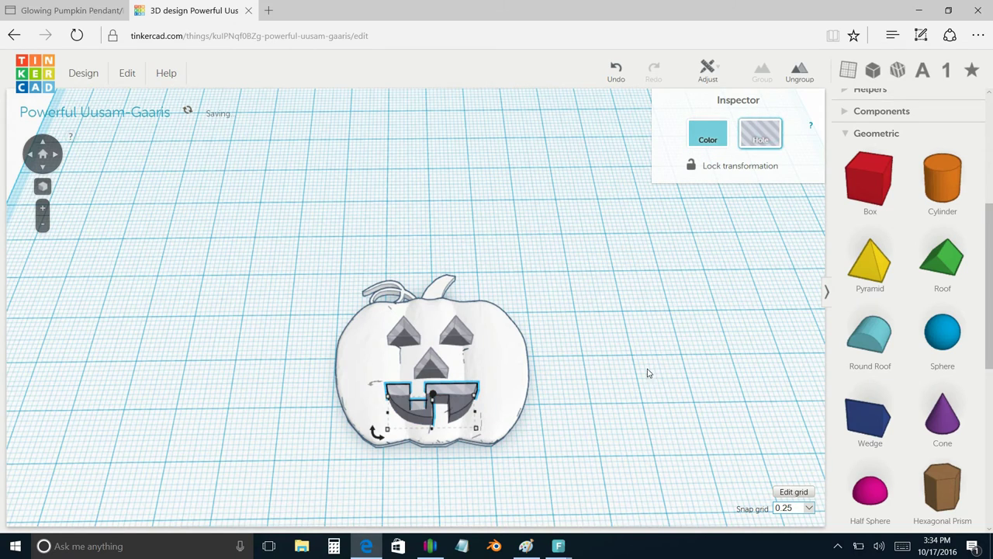
Select every pumpkin shape and group them so the face is carved
{"action": "scroll", "coordinate": [636, 349], "scroll_direction": "down", "scroll_amount": 5}
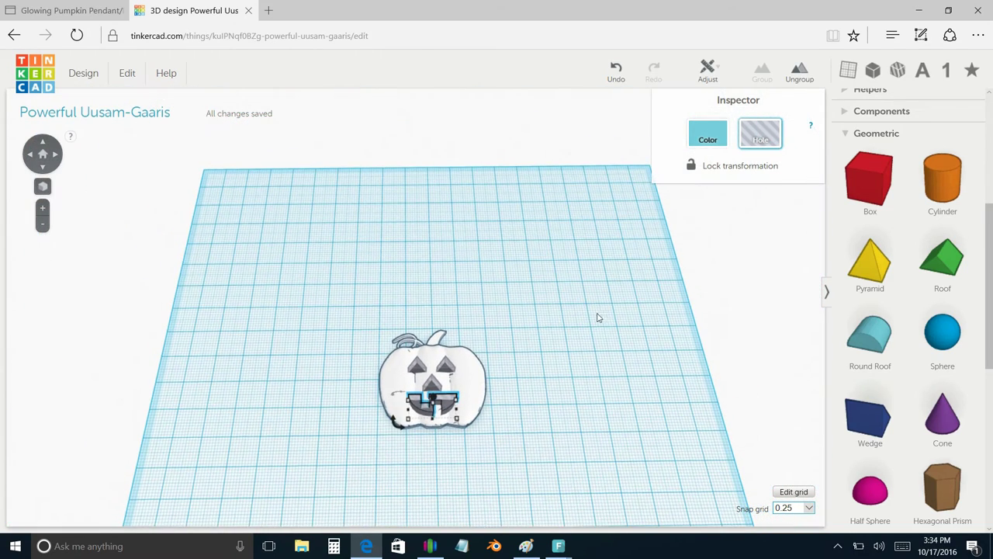
{"action": "left_click", "coordinate": [595, 316]}
{"action": "left_click_drag", "start_coordinate": [338, 302], "coordinate": [527, 462]}
{"action": "left_click", "coordinate": [765, 79]}
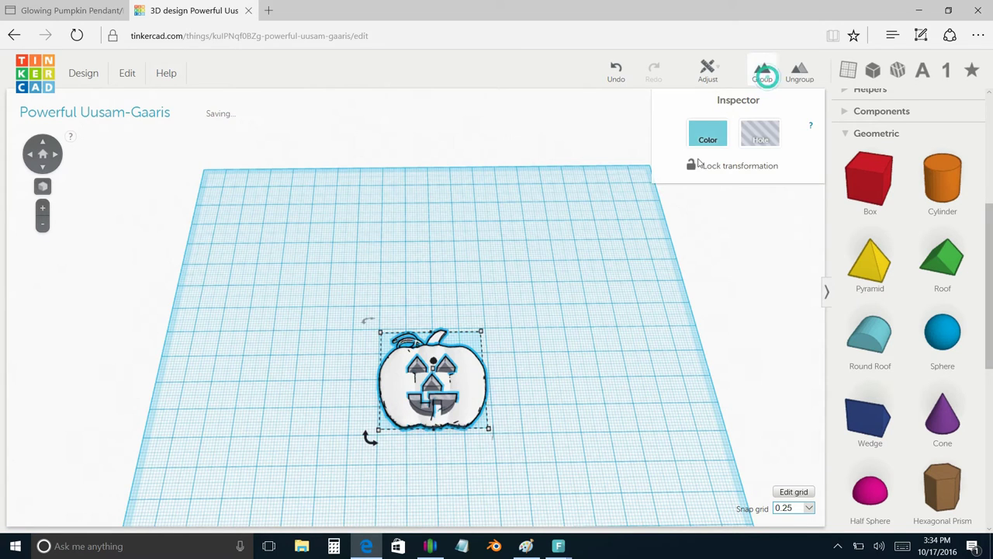
{"action": "left_click", "coordinate": [590, 351]}
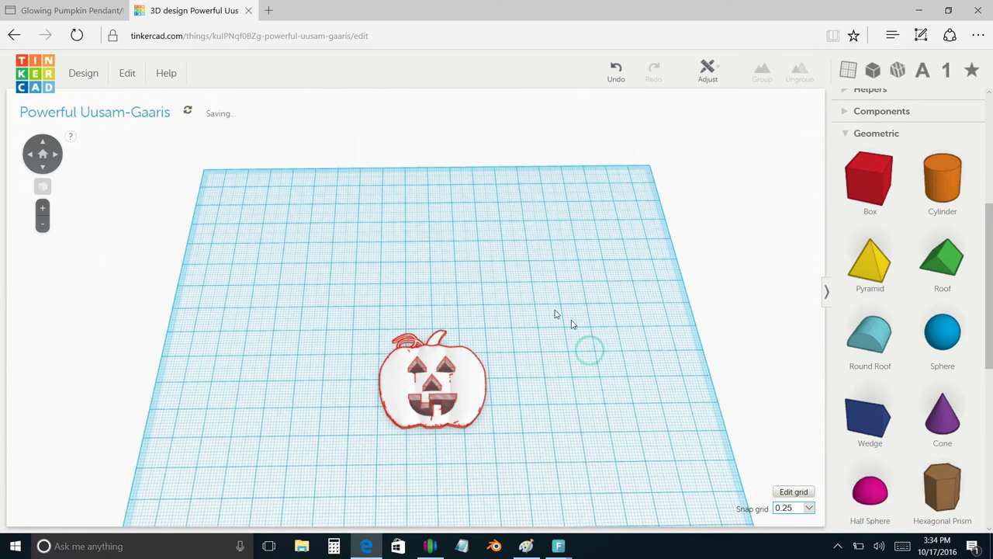
Download the carved pumpkin for 3D printing as an .STL file
{"action": "left_click", "coordinate": [96, 75]}
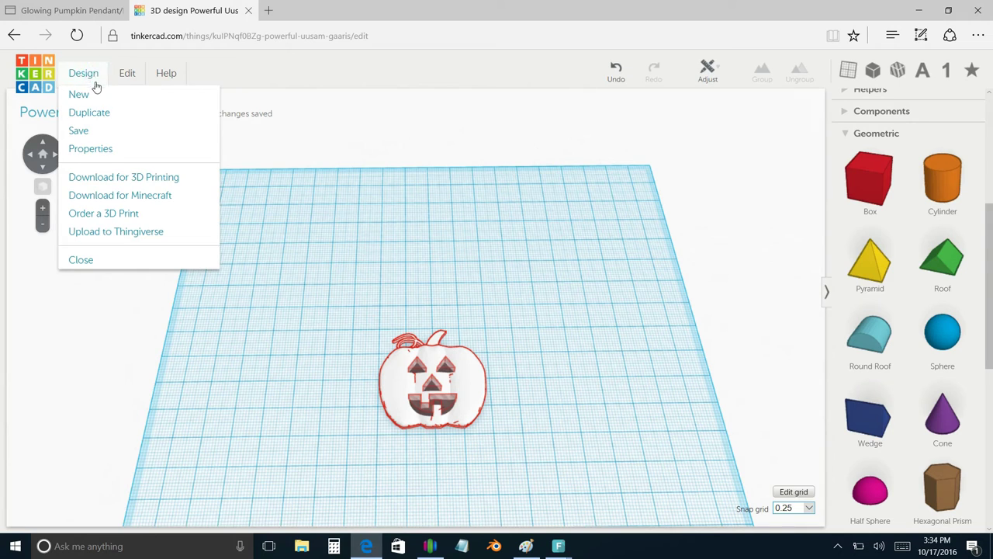
{"action": "left_click", "coordinate": [107, 178]}
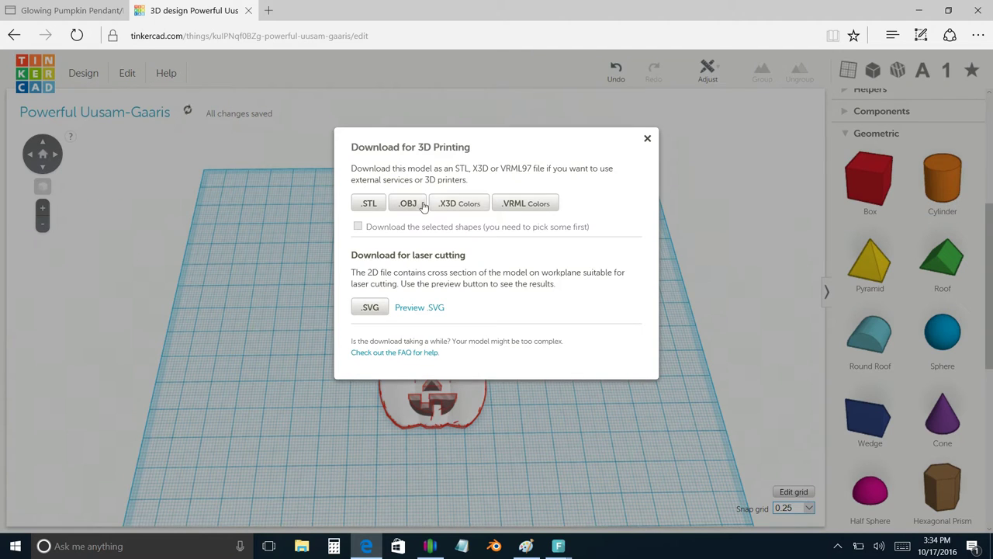
{"action": "left_click", "coordinate": [363, 204]}
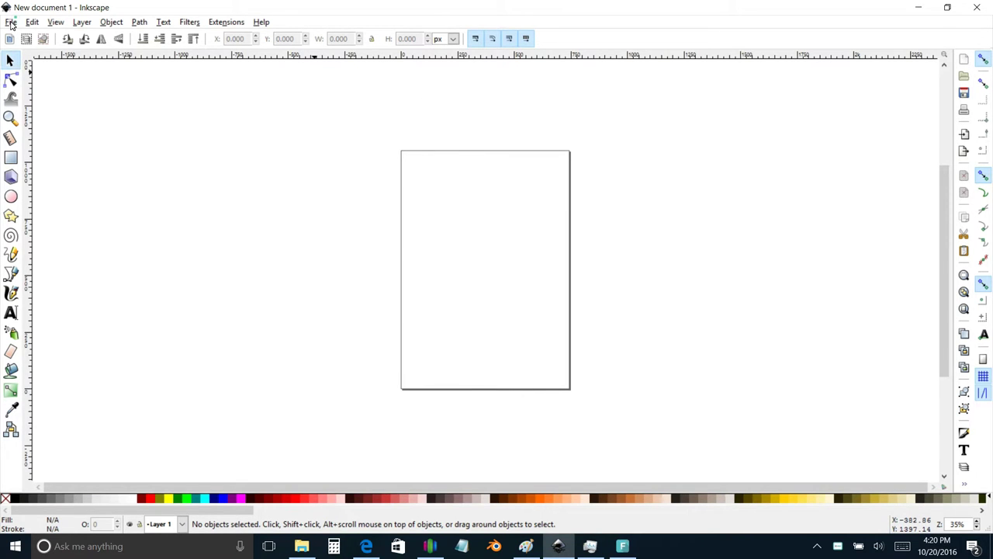
Open FaceTest.png as an embedded image, maximize the window and select the image
{"action": "left_click", "coordinate": [11, 22]}
{"action": "left_click", "coordinate": [28, 63]}
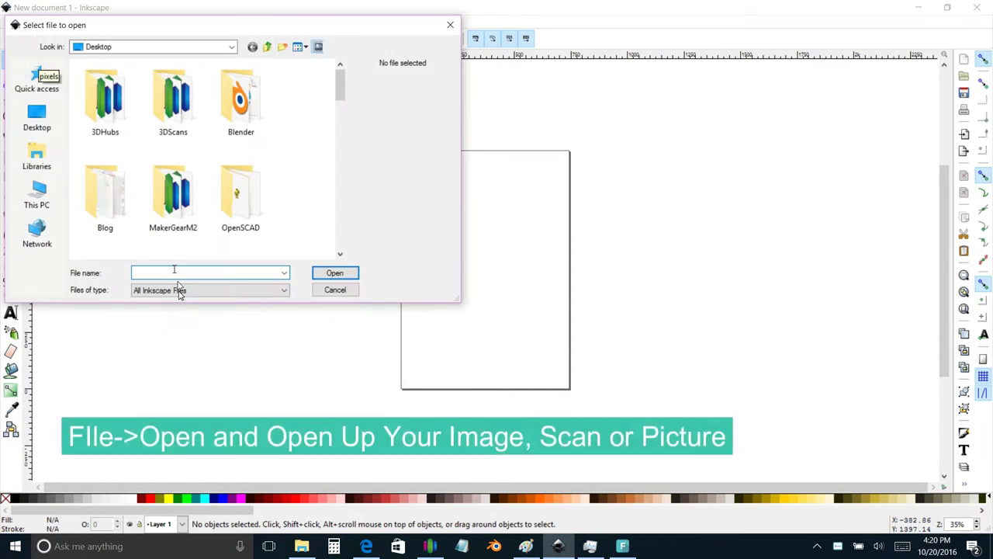
{"action": "left_click_drag", "start_coordinate": [344, 87], "coordinate": [343, 153]}
{"action": "left_click", "coordinate": [105, 130]}
{"action": "left_click", "coordinate": [326, 276]}
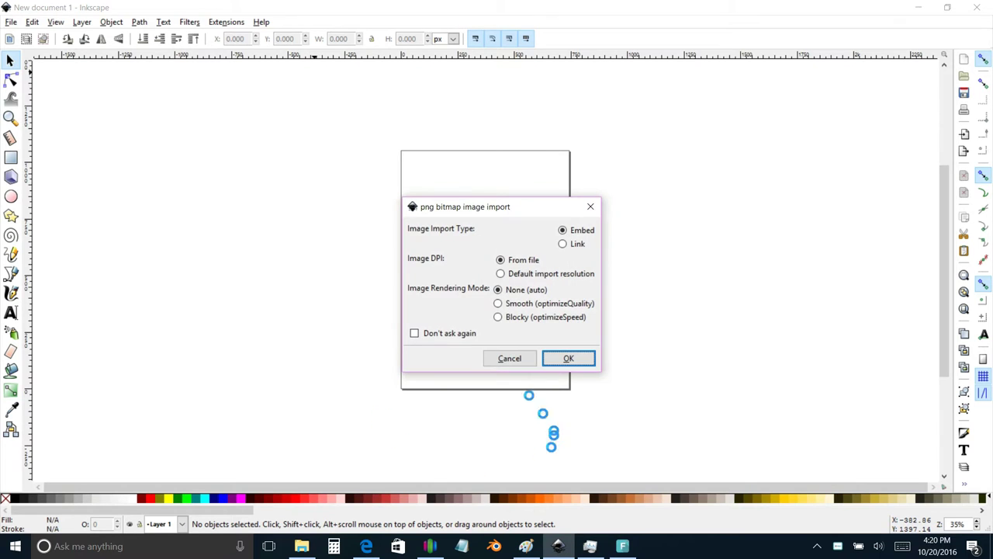
{"action": "left_click", "coordinate": [566, 359]}
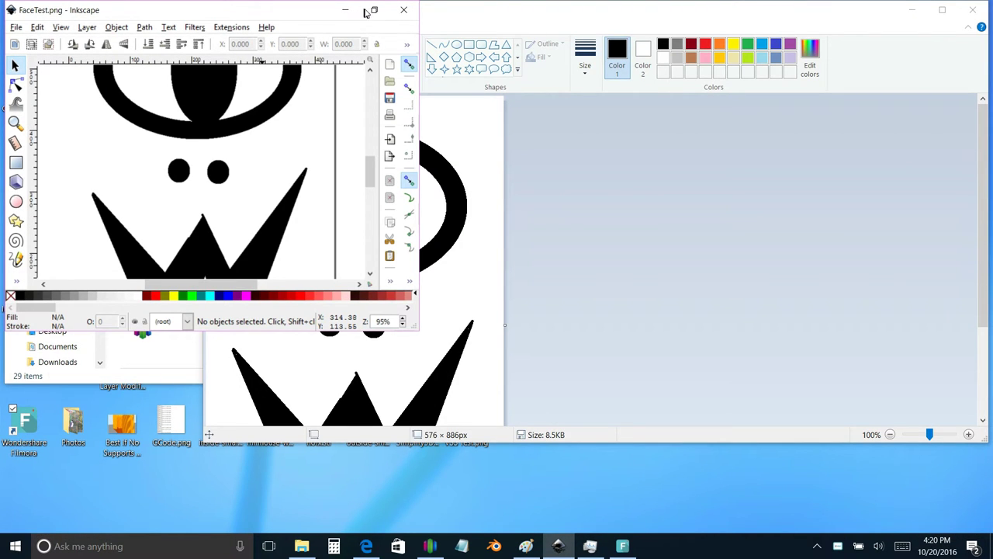
{"action": "left_click_drag", "start_coordinate": [368, 12], "coordinate": [290, 44]}
{"action": "left_click", "coordinate": [290, 44]}
{"action": "left_click", "coordinate": [483, 221]}
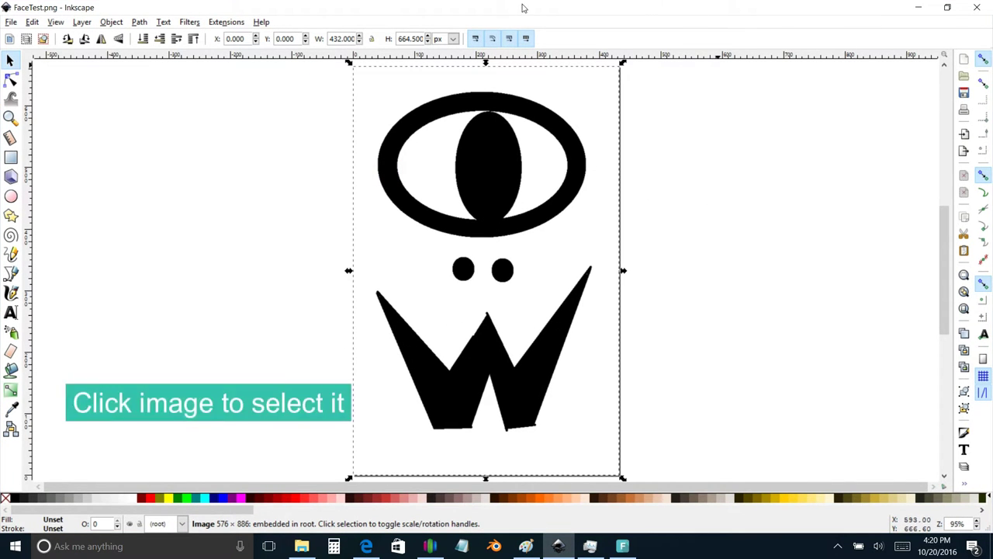
Trace the face bitmap with Brightness cutoff 0.450 into a black vector path
{"action": "left_click", "coordinate": [138, 21]}
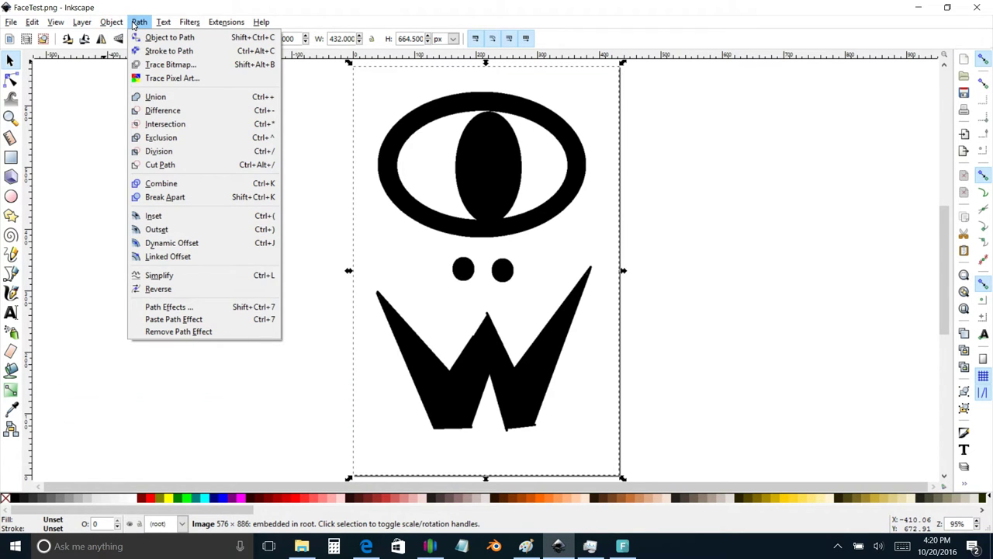
{"action": "left_click", "coordinate": [163, 65]}
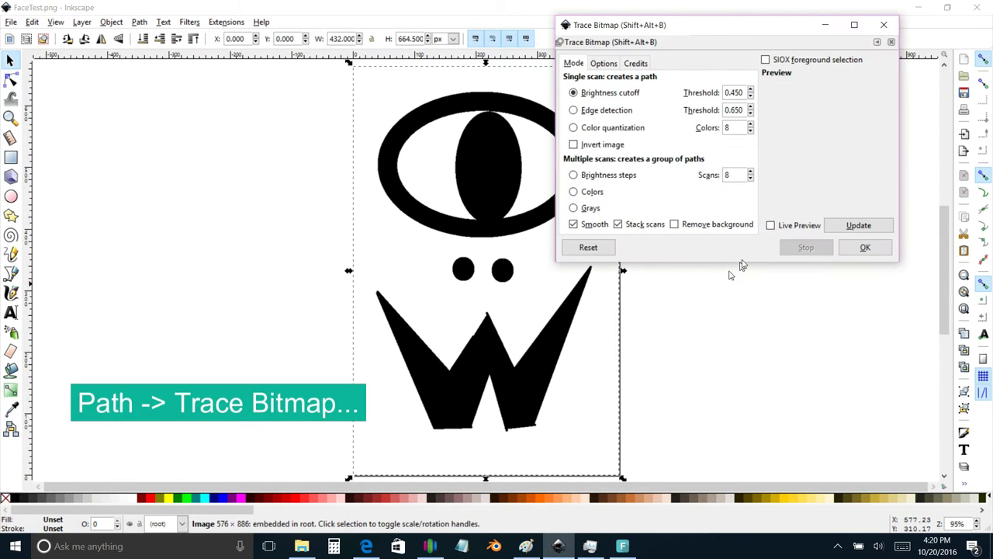
{"action": "left_click", "coordinate": [770, 226]}
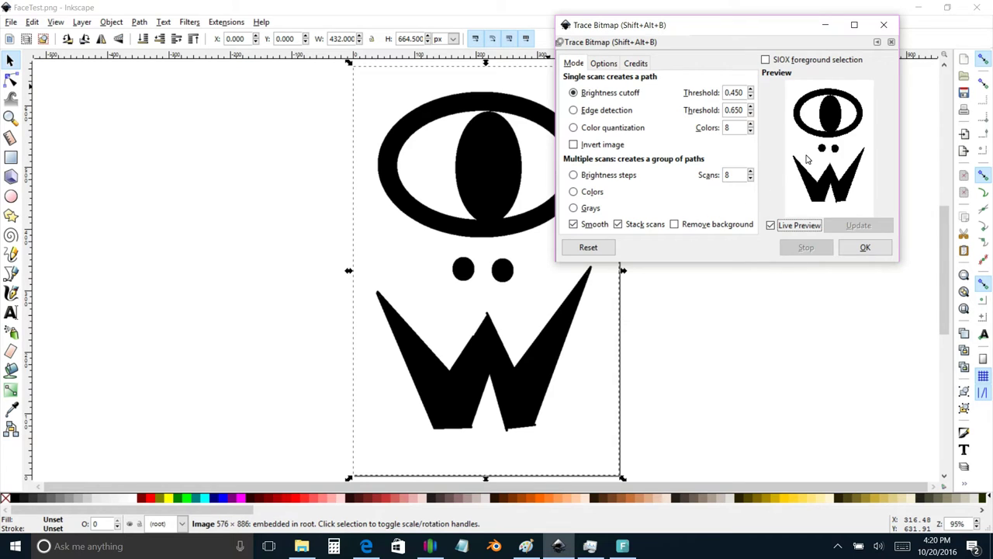
{"action": "left_click", "coordinate": [866, 250]}
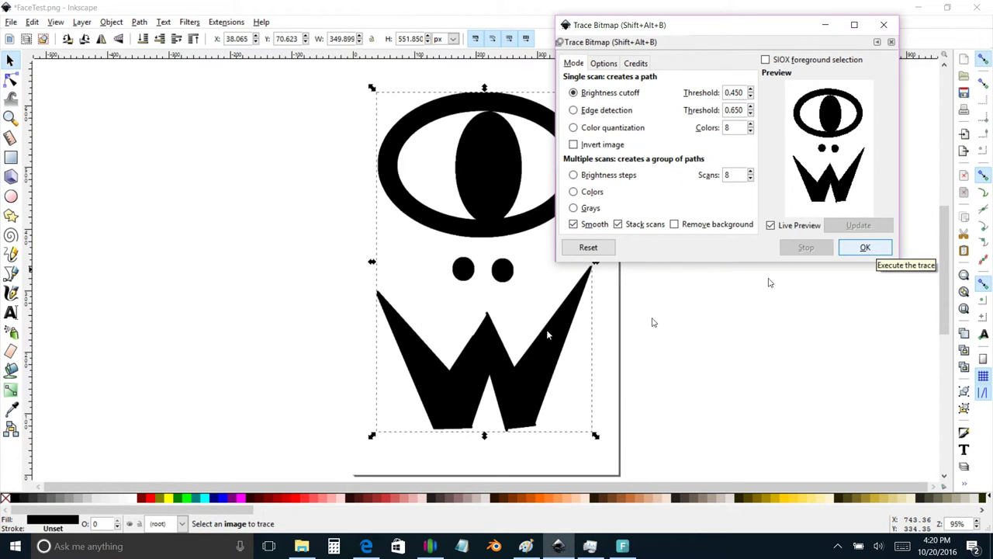
{"action": "left_click", "coordinate": [861, 248]}
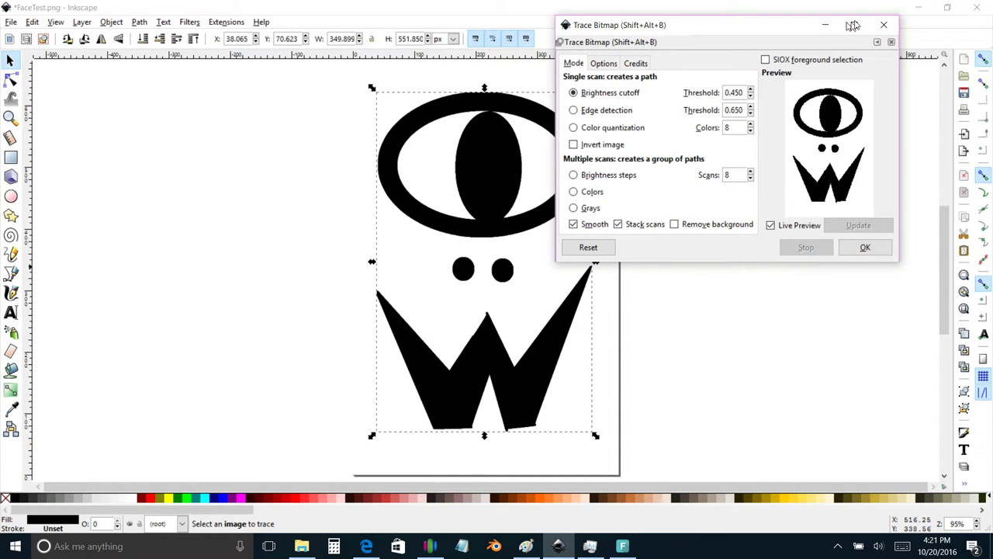
{"action": "left_click", "coordinate": [884, 26]}
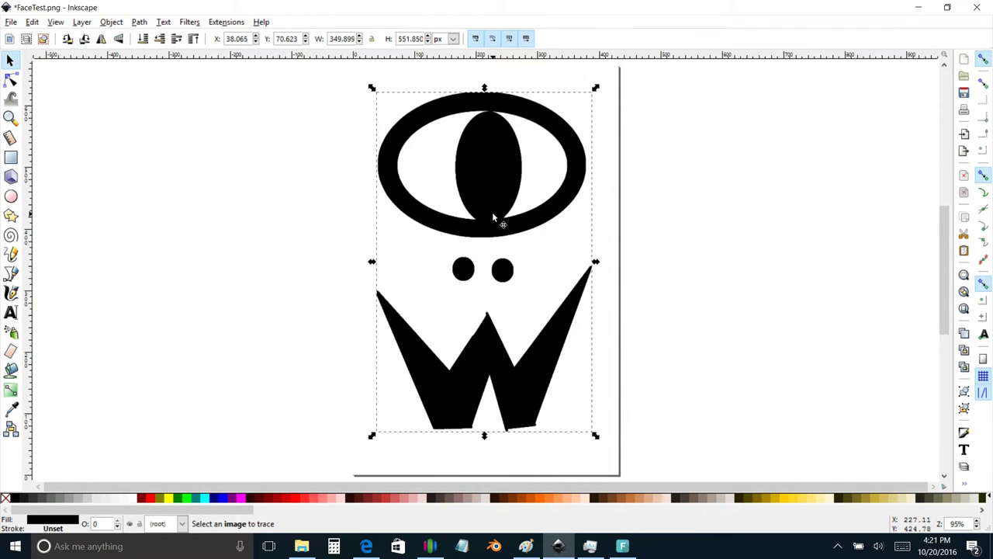
Move the traced face left of the image and save it as Plain SVG named FaceTest
{"action": "left_click_drag", "start_coordinate": [488, 205], "coordinate": [214, 212]}
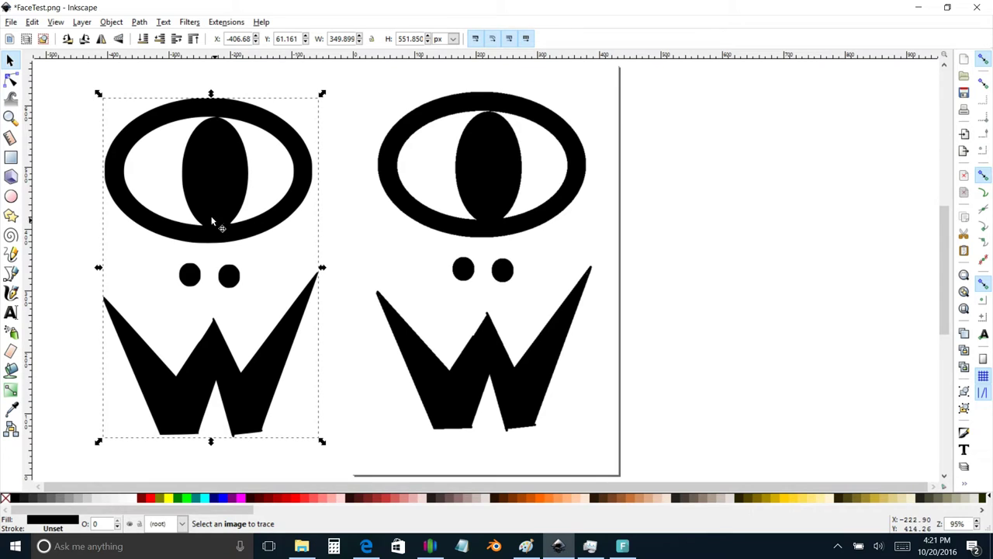
{"action": "left_click", "coordinate": [11, 22]}
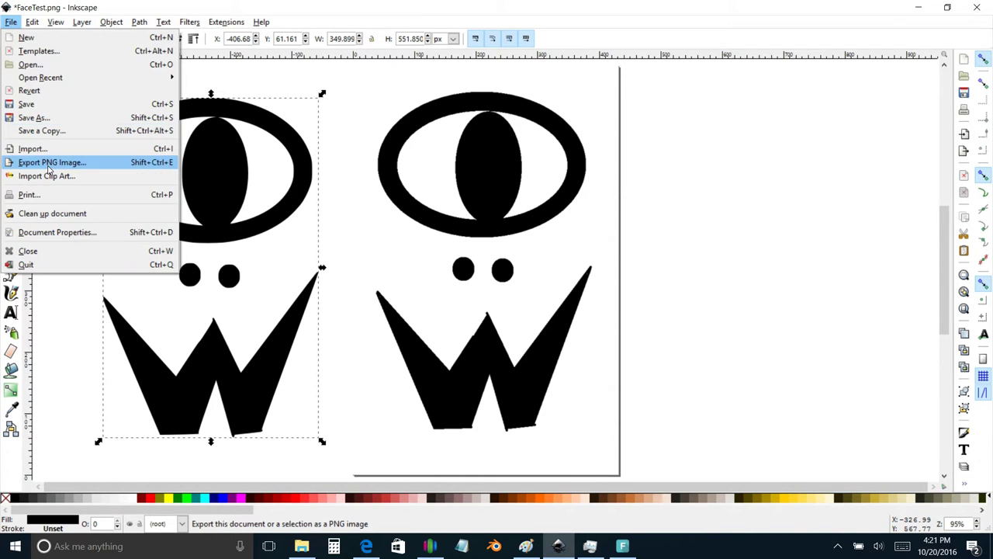
{"action": "left_click", "coordinate": [39, 122]}
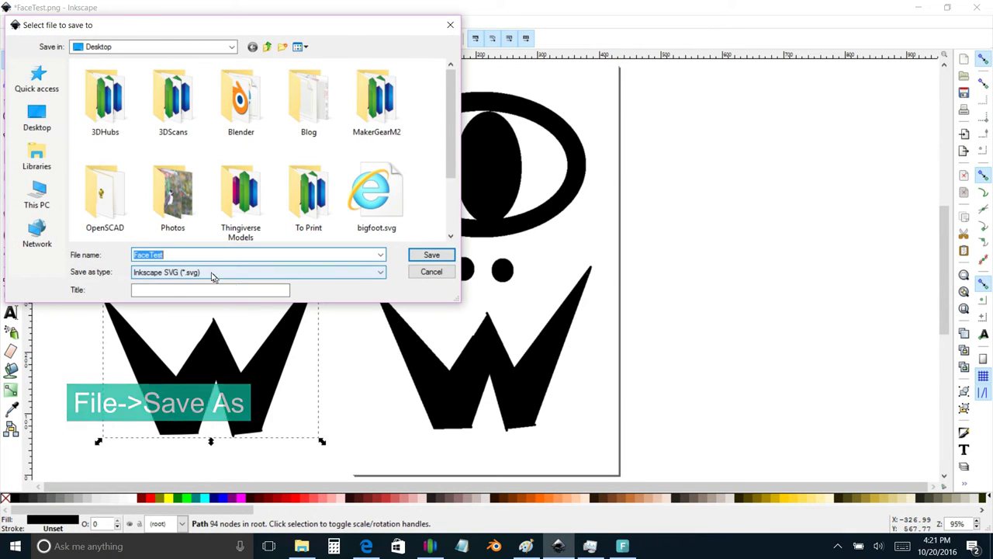
{"action": "left_click", "coordinate": [213, 274]}
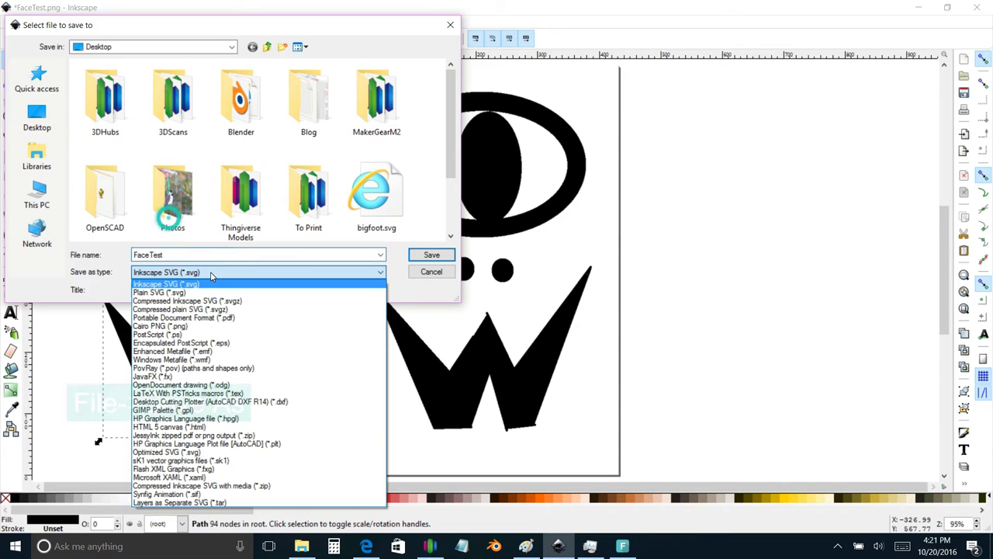
{"action": "left_click", "coordinate": [159, 293]}
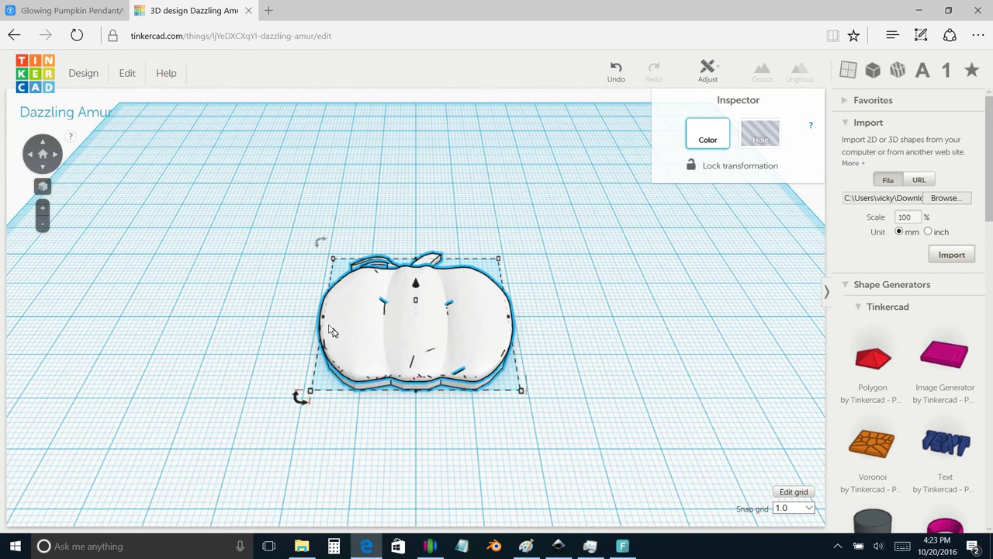
Choose FaceTest.svg from the Desktop as the file to import
{"action": "left_click", "coordinate": [904, 200]}
{"action": "left_click", "coordinate": [945, 198]}
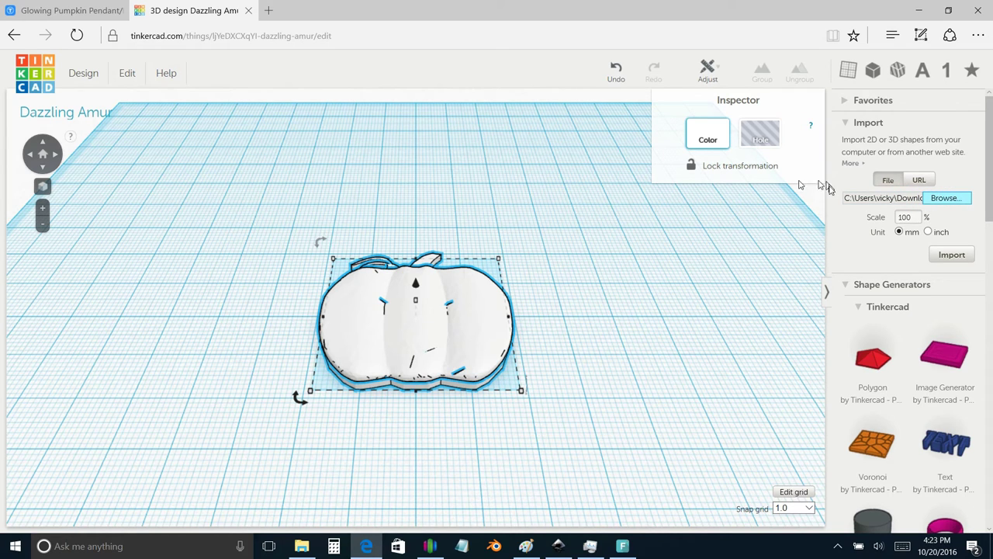
{"action": "left_click", "coordinate": [945, 198]}
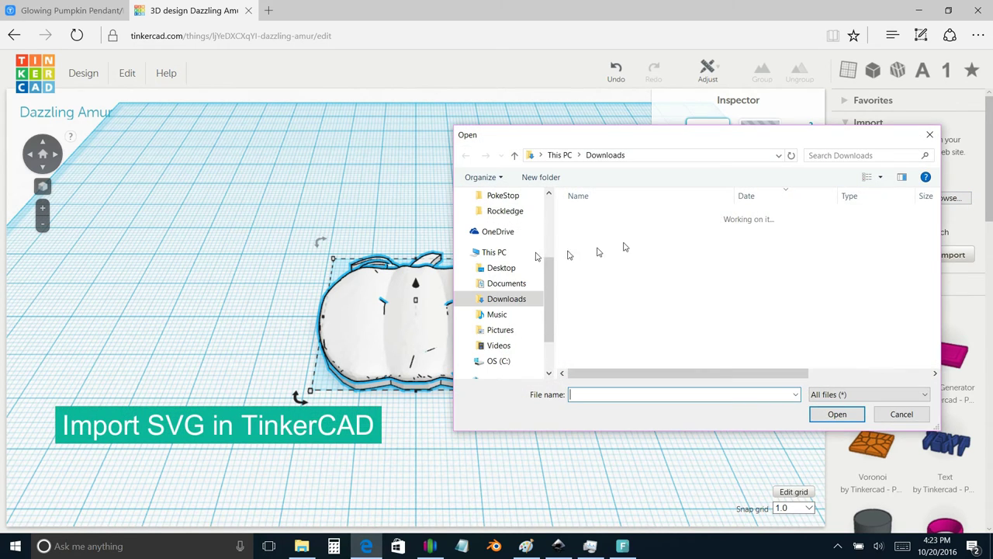
{"action": "left_click", "coordinate": [497, 268]}
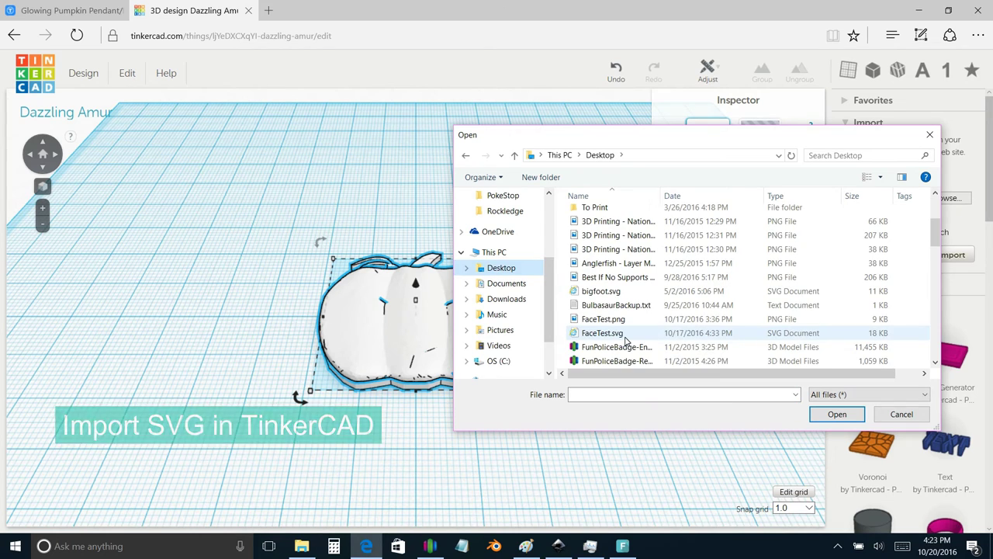
{"action": "left_click", "coordinate": [617, 334]}
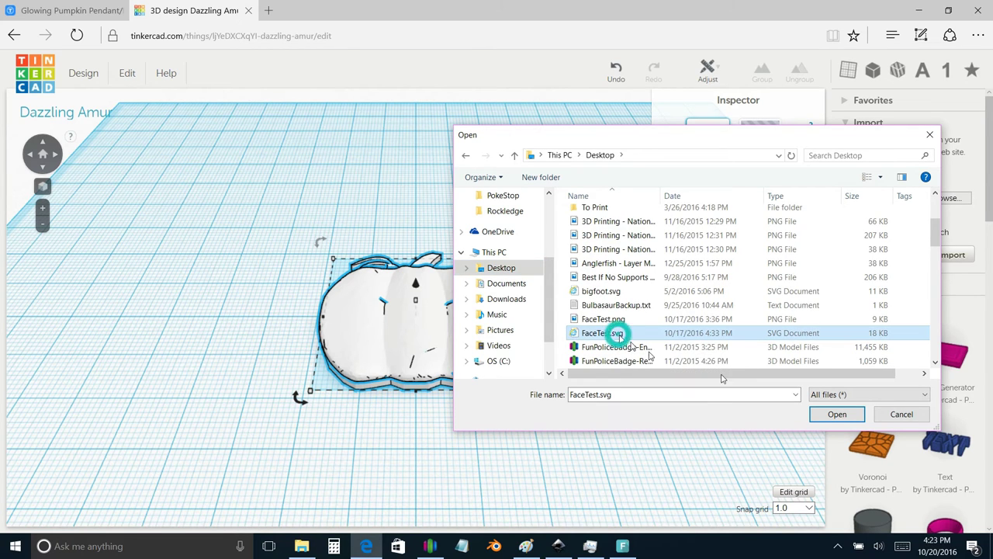
{"action": "left_click", "coordinate": [837, 415]}
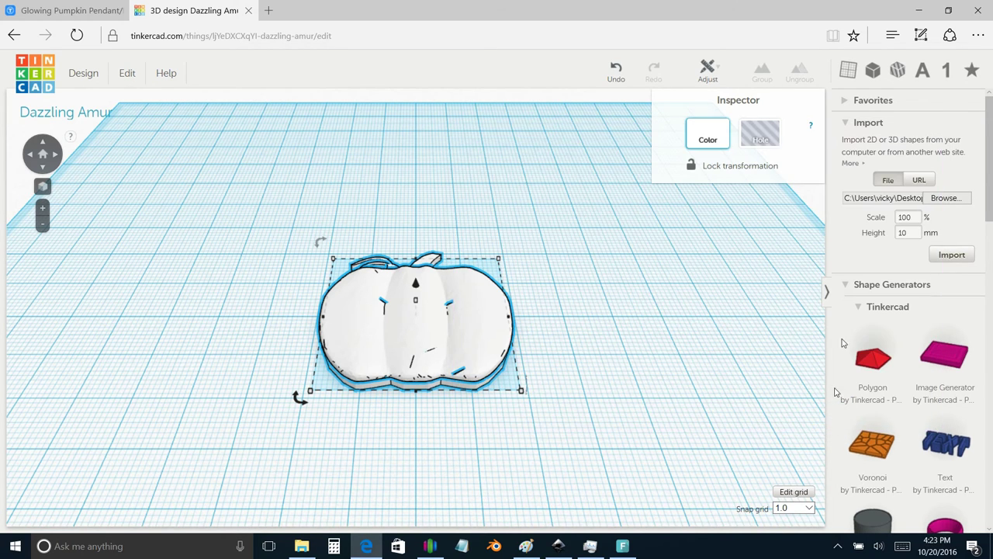
Set the import height to 2 mm and import the face shape
{"action": "left_click", "coordinate": [863, 232]}
{"action": "left_click", "coordinate": [905, 235]}
{"action": "left_click", "coordinate": [902, 233]}
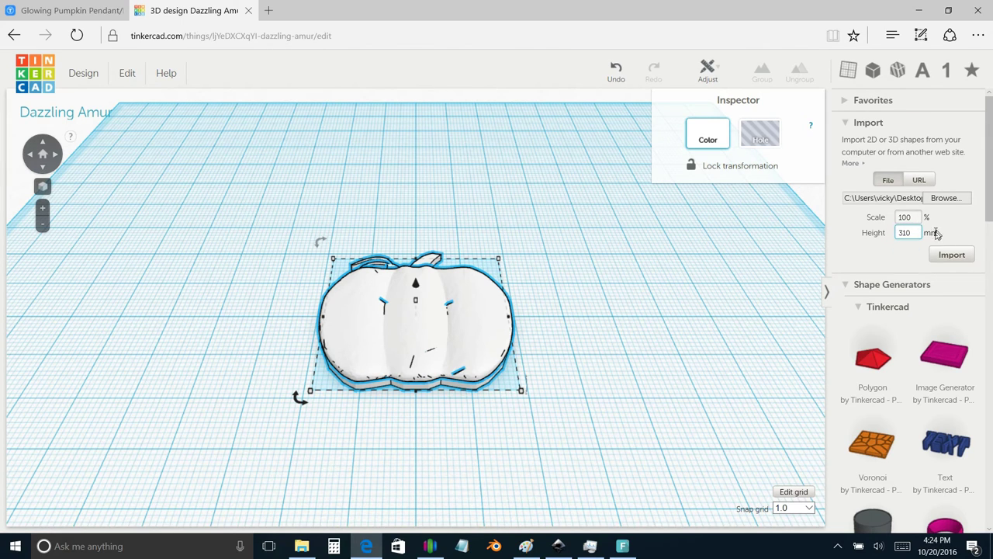
{"action": "type", "text": "32"}
{"action": "key", "text": "Delete"}
{"action": "key", "text": "Delete"}
{"action": "type", "text": "2"}
{"action": "left_click", "coordinate": [953, 256]}
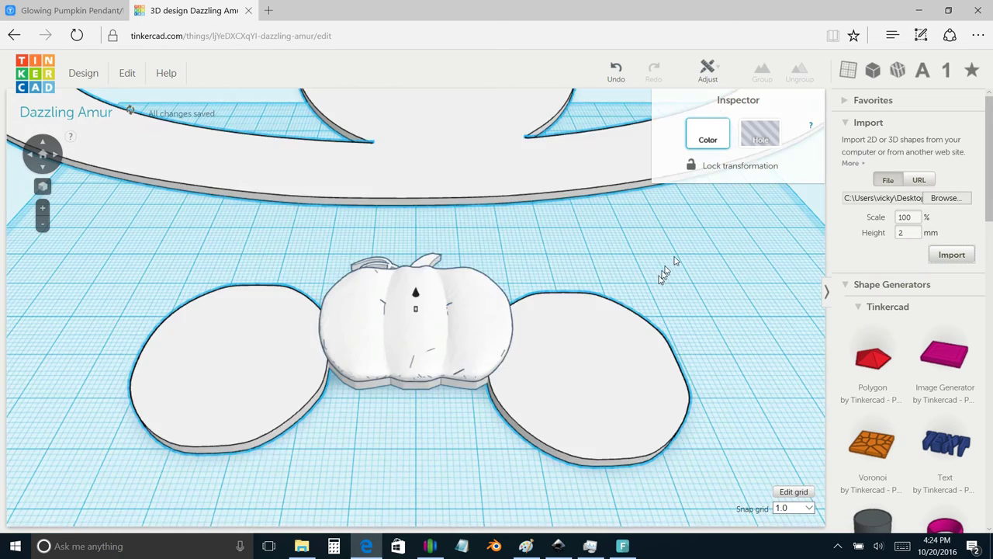
Scale the oversized imported face down to about 69 by 44 mm
{"action": "scroll", "coordinate": [668, 280], "scroll_direction": "down", "scroll_amount": 10}
{"action": "left_click_drag", "start_coordinate": [576, 491], "coordinate": [562, 482]}
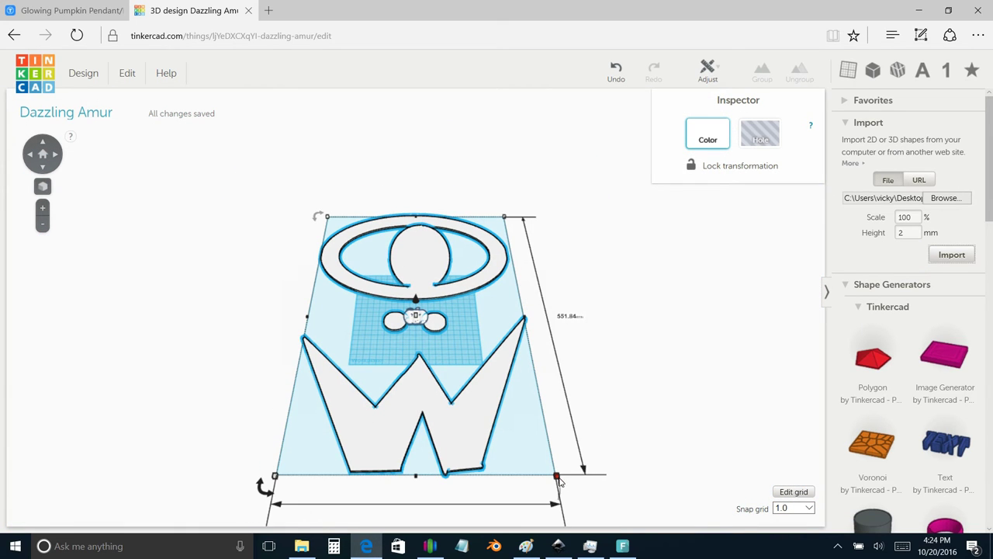
{"action": "left_click_drag", "start_coordinate": [558, 480], "coordinate": [489, 400]}
{"action": "left_click_drag", "start_coordinate": [457, 303], "coordinate": [353, 225]}
Lower the face onto the pumpkin and move it to the pumpkin's middle
{"action": "scroll", "coordinate": [354, 326], "scroll_direction": "up", "scroll_amount": 3}
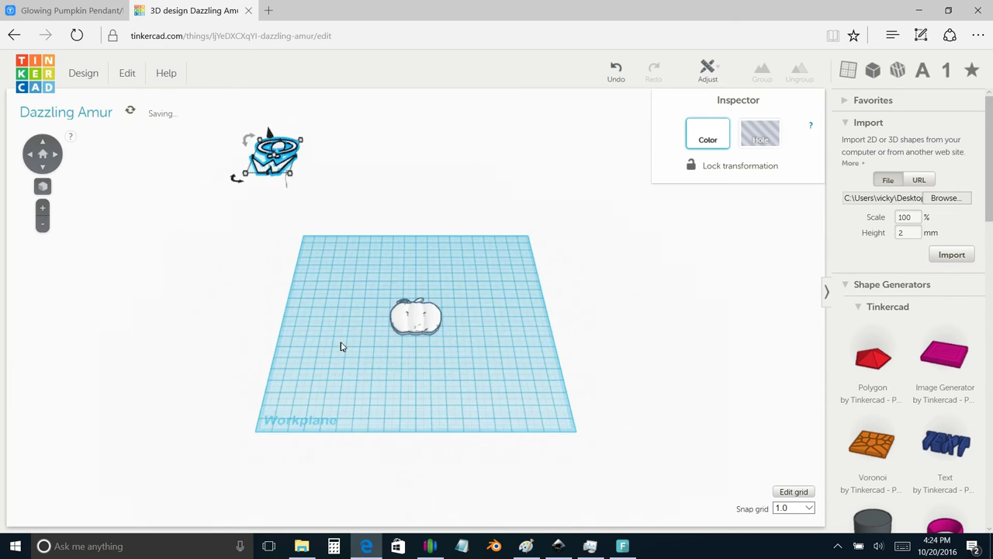
{"action": "right_click_drag", "start_coordinate": [342, 346], "coordinate": [322, 251]}
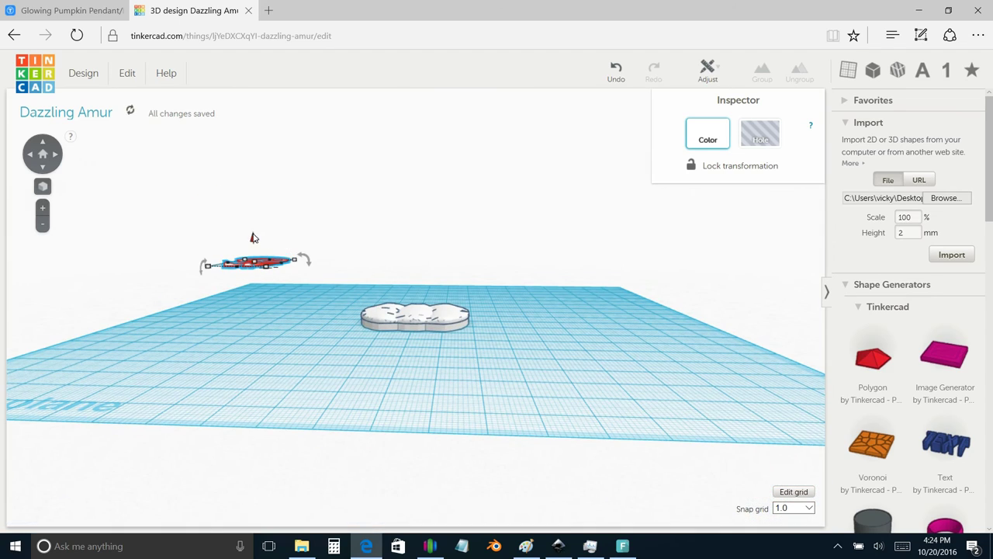
{"action": "left_click_drag", "start_coordinate": [256, 238], "coordinate": [236, 314]}
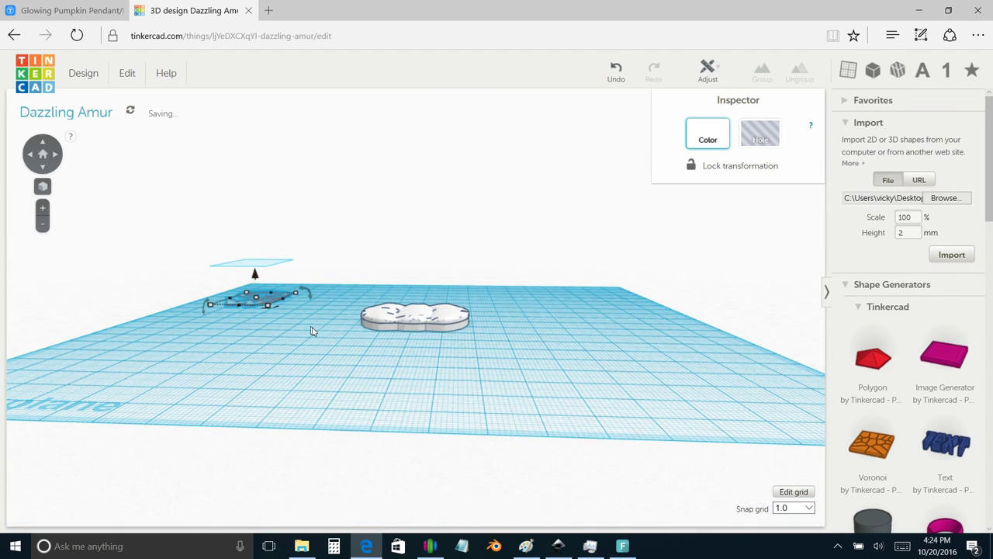
{"action": "right_click_drag", "start_coordinate": [315, 355], "coordinate": [321, 440]}
{"action": "scroll", "coordinate": [404, 321], "scroll_direction": "up", "scroll_amount": 4}
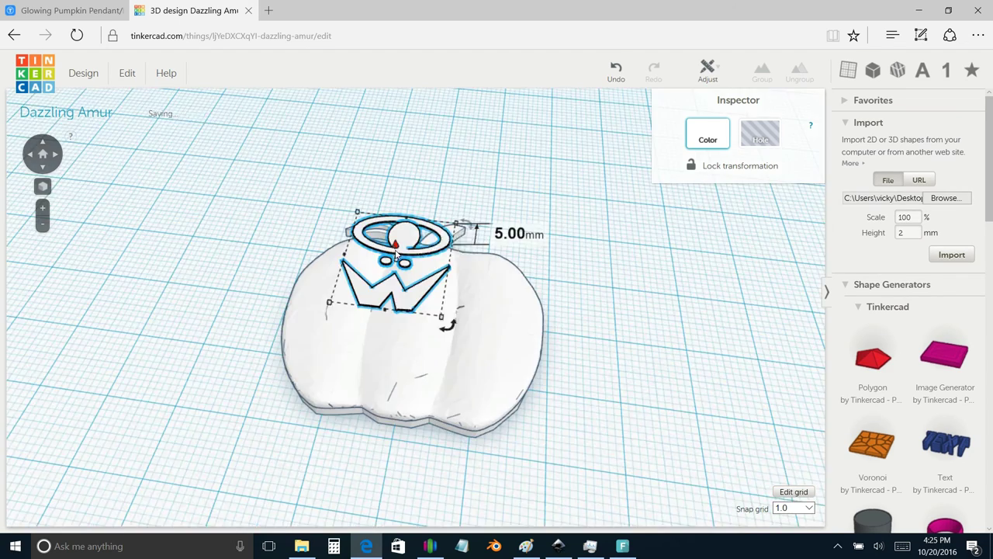
{"action": "left_click_drag", "start_coordinate": [410, 303], "coordinate": [436, 358]}
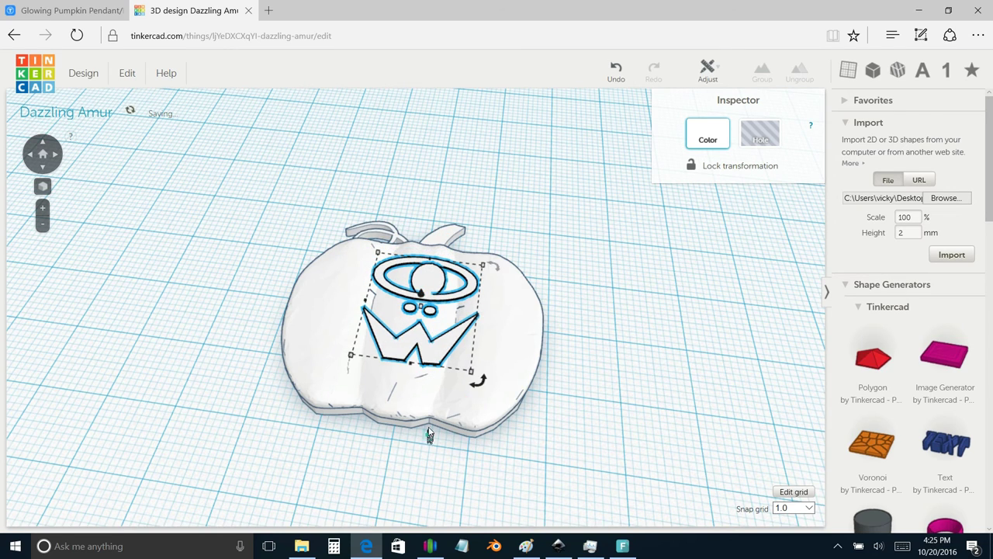
Check from the side and sink the face to -2.00 mm elevation on the pumpkin's front
{"action": "right_click_drag", "start_coordinate": [429, 435], "coordinate": [425, 287]}
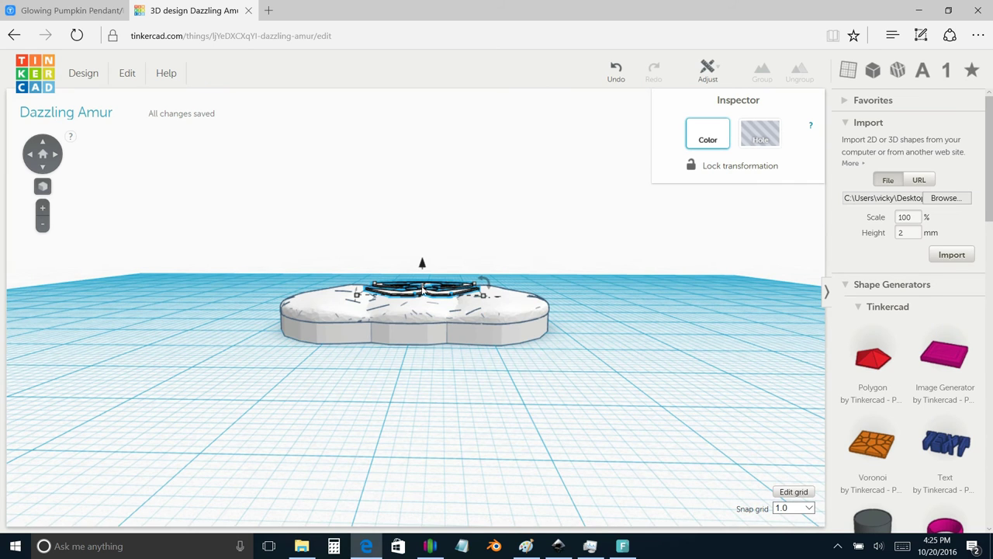
{"action": "right_click_drag", "start_coordinate": [431, 326], "coordinate": [429, 304]}
{"action": "left_click", "coordinate": [428, 302]}
{"action": "left_click_drag", "start_coordinate": [426, 304], "coordinate": [426, 264]}
{"action": "right_click_drag", "start_coordinate": [465, 394], "coordinate": [431, 266]}
{"action": "left_click_drag", "start_coordinate": [430, 264], "coordinate": [430, 267]}
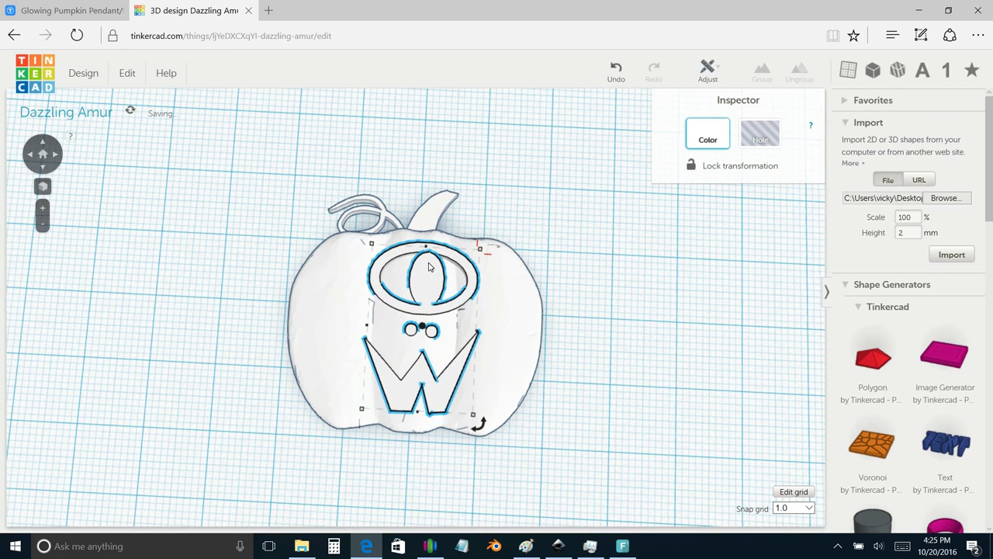
Set the FaceTest face to Hole, select it with the pumpkin, and group them
{"action": "left_click", "coordinate": [762, 132]}
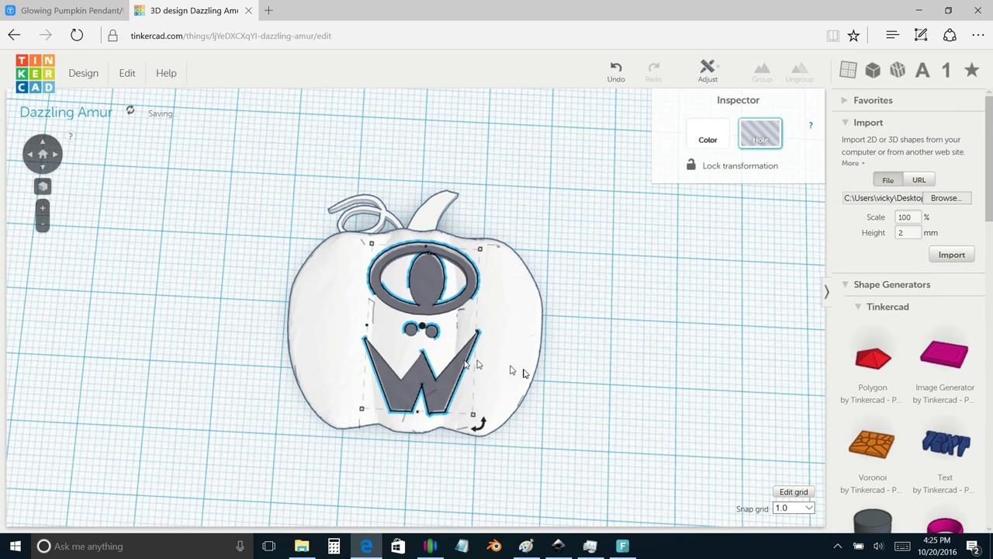
{"action": "left_click_drag", "start_coordinate": [271, 146], "coordinate": [572, 475]}
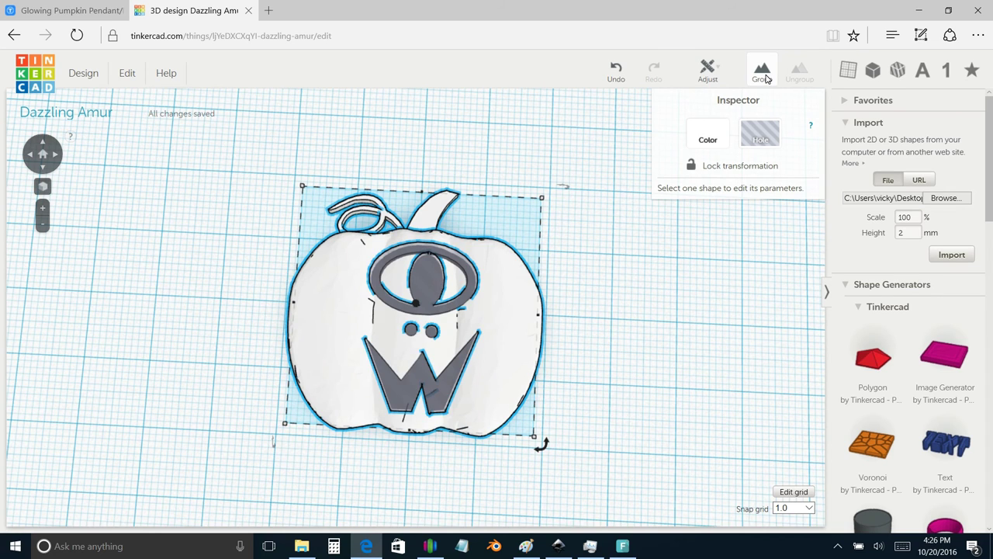
{"action": "left_click", "coordinate": [763, 74]}
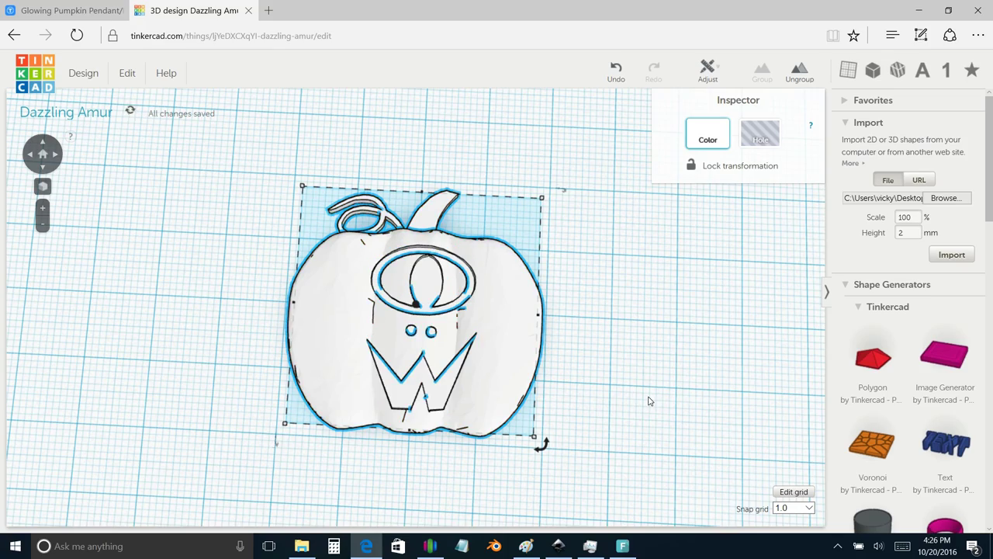
{"action": "scroll", "coordinate": [651, 401], "scroll_direction": "down", "scroll_amount": 5}
{"action": "right_click_drag", "start_coordinate": [639, 328], "coordinate": [659, 410]}
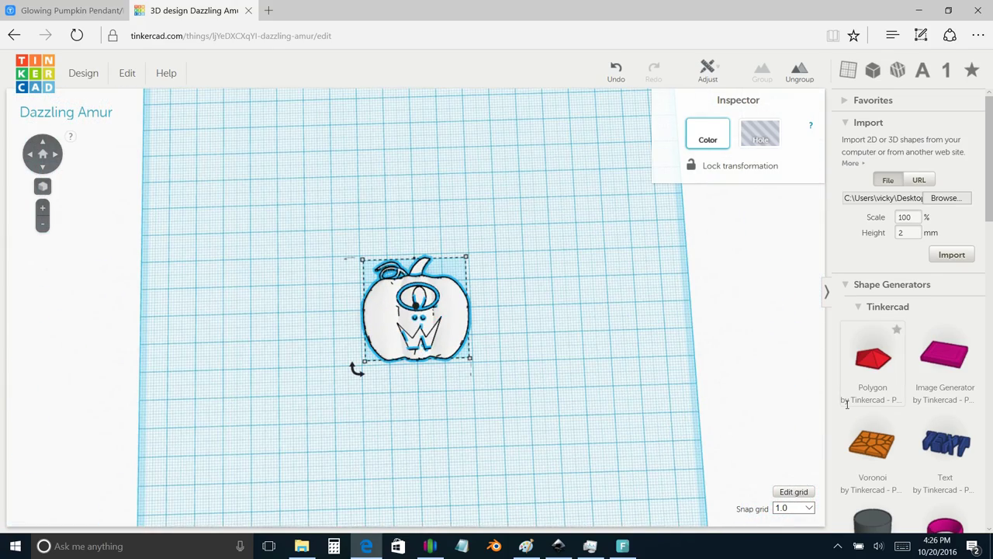